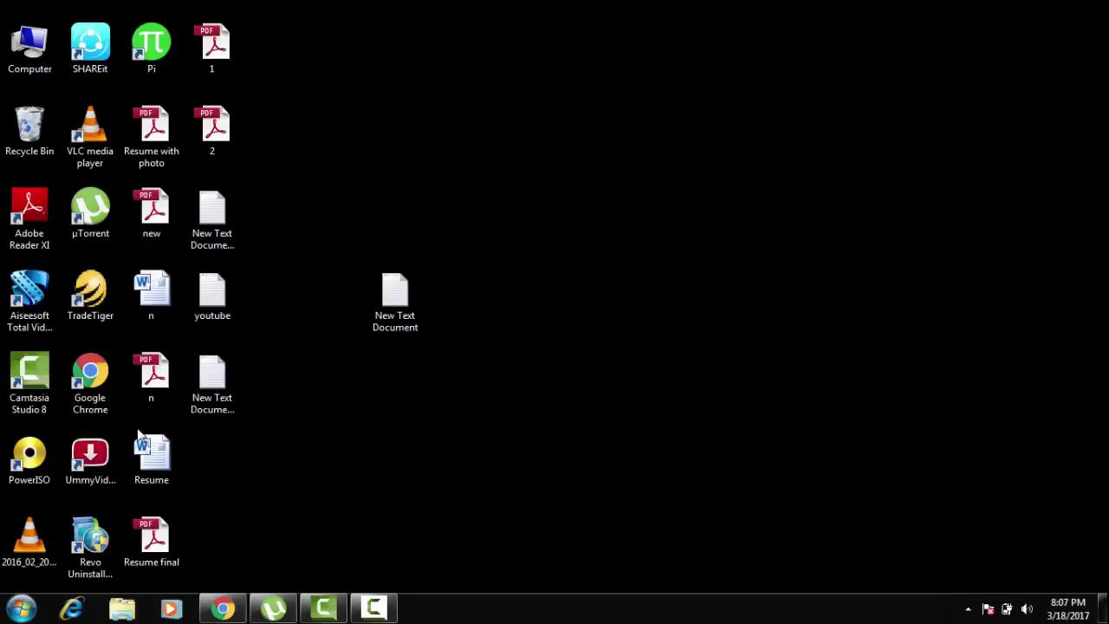
Open the Windows Services console by running services.msc from the Run dialog.
click(32, 603)
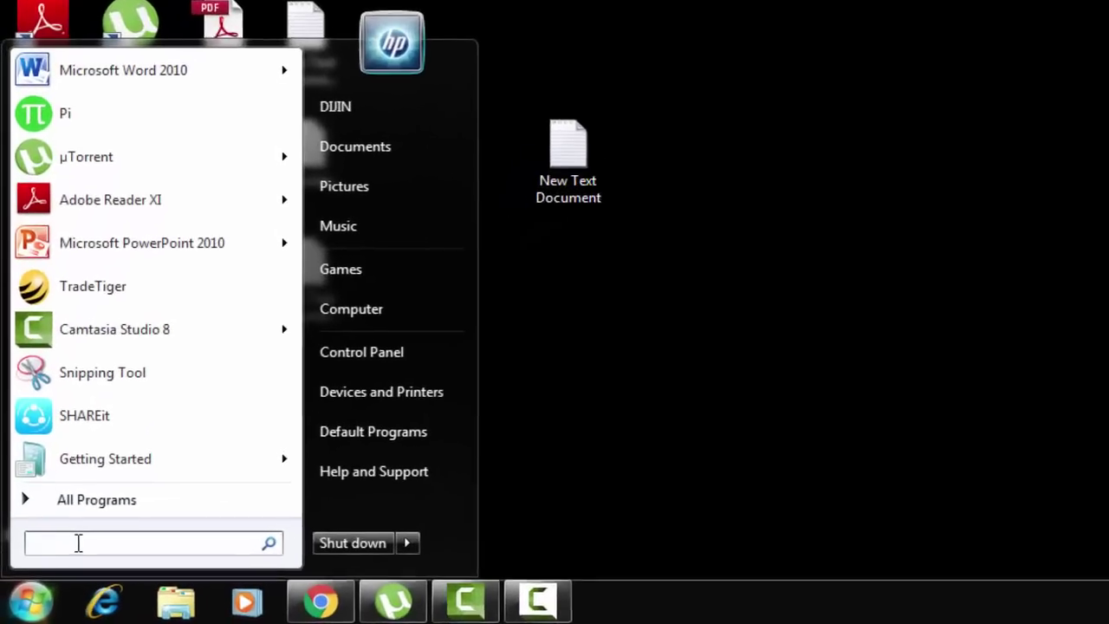
text(run)
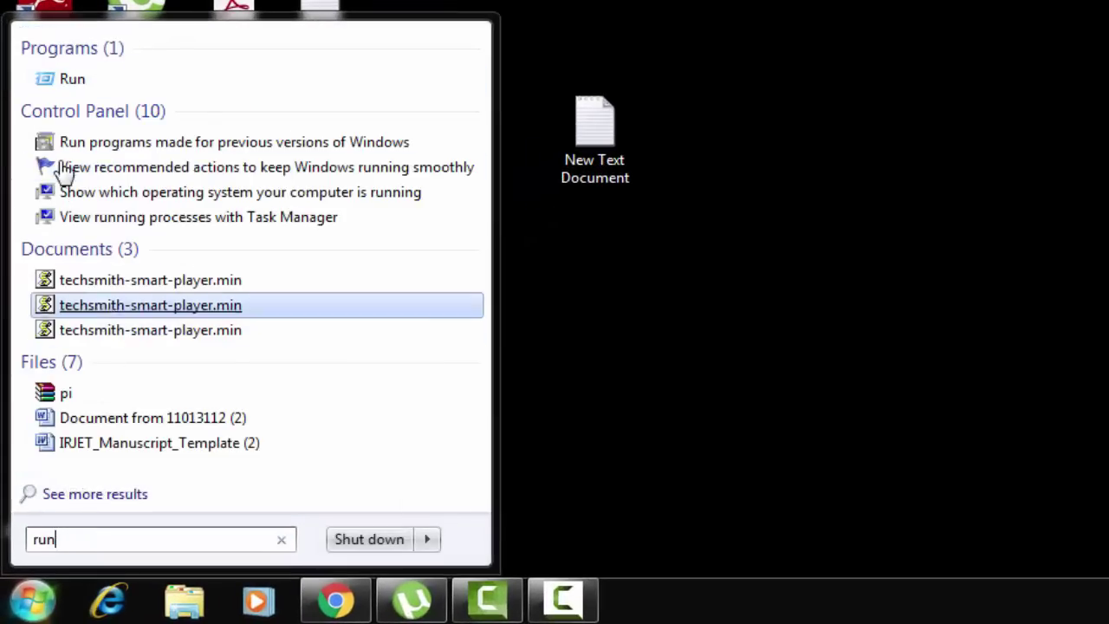
click(60, 83)
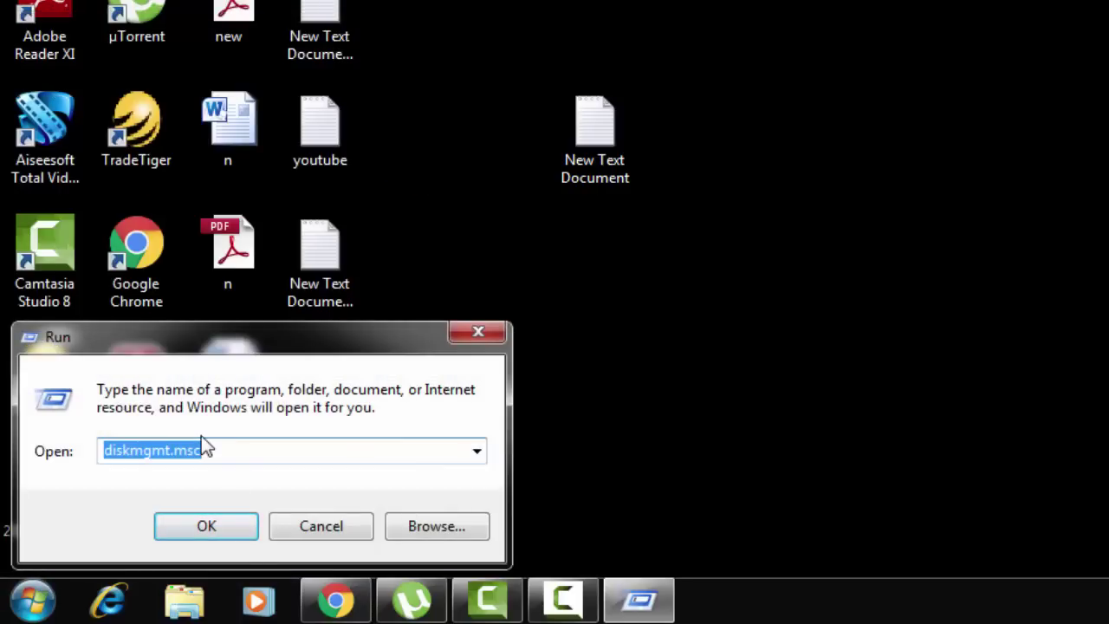
text(ser)
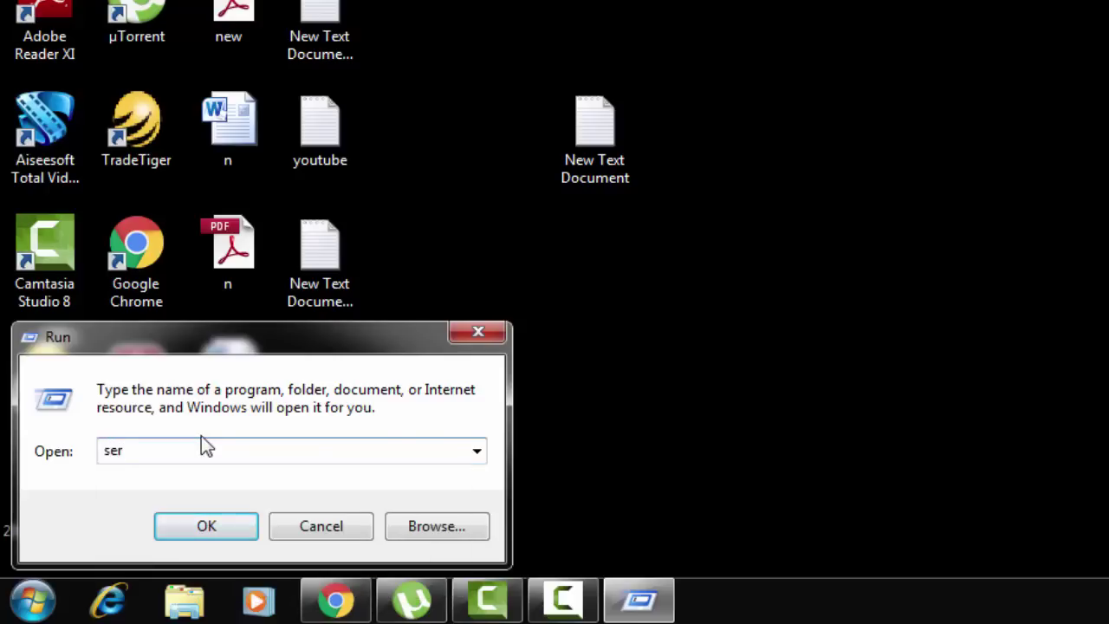
text(vices.s)
key(BackSpace)
text(s)
key(BackSpace)
text(msc)
click(230, 532)
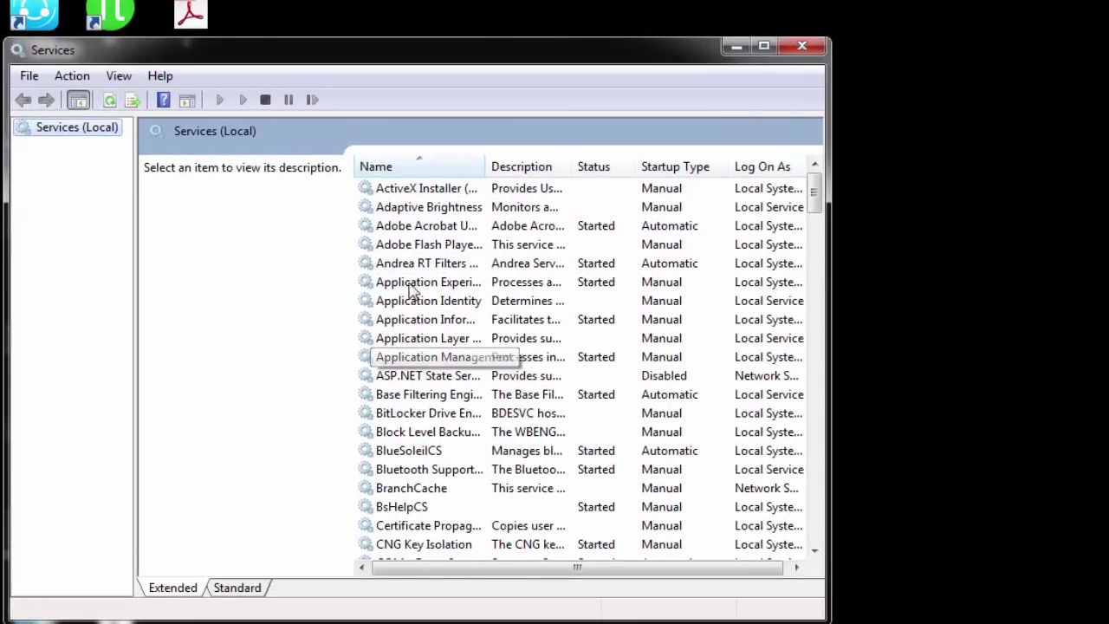
Restart the DNS Client service and close the Services console.
click(420, 286)
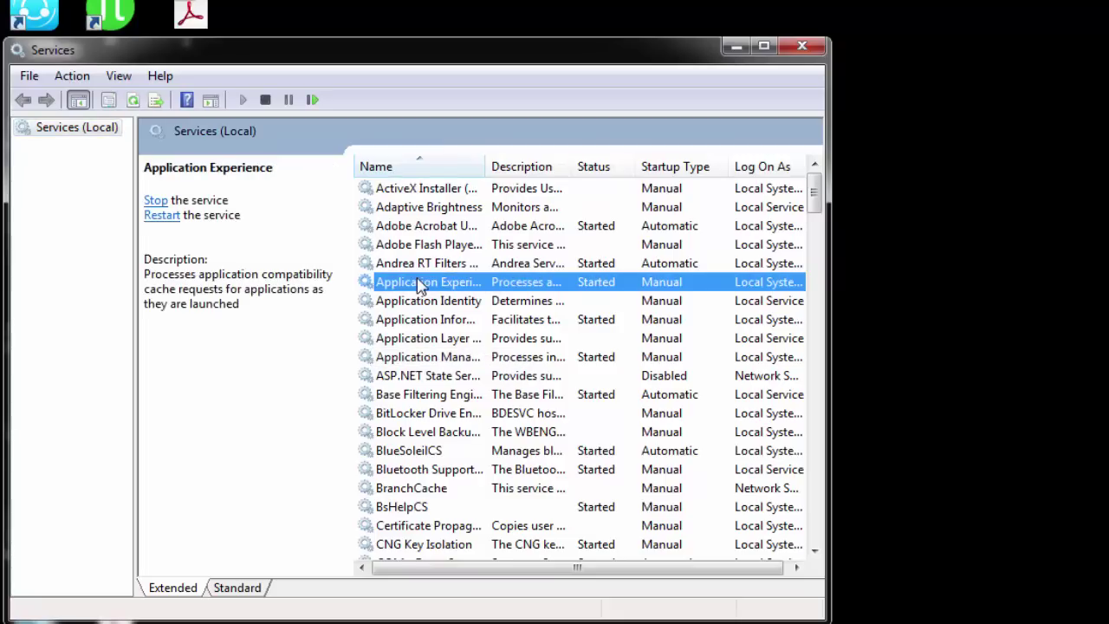
key(d)
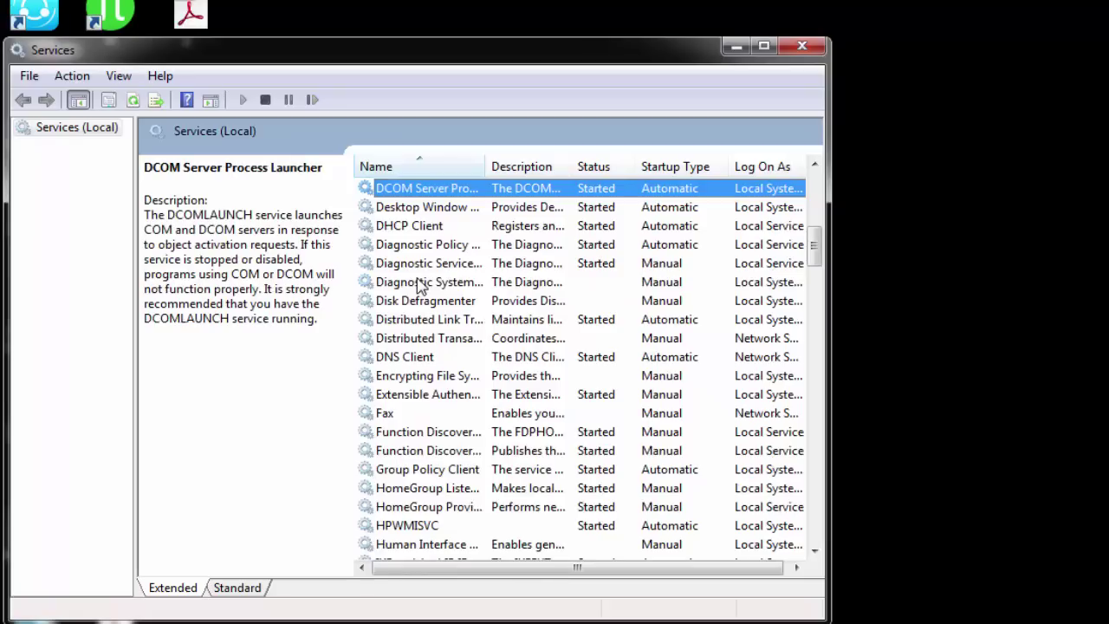
click(412, 359)
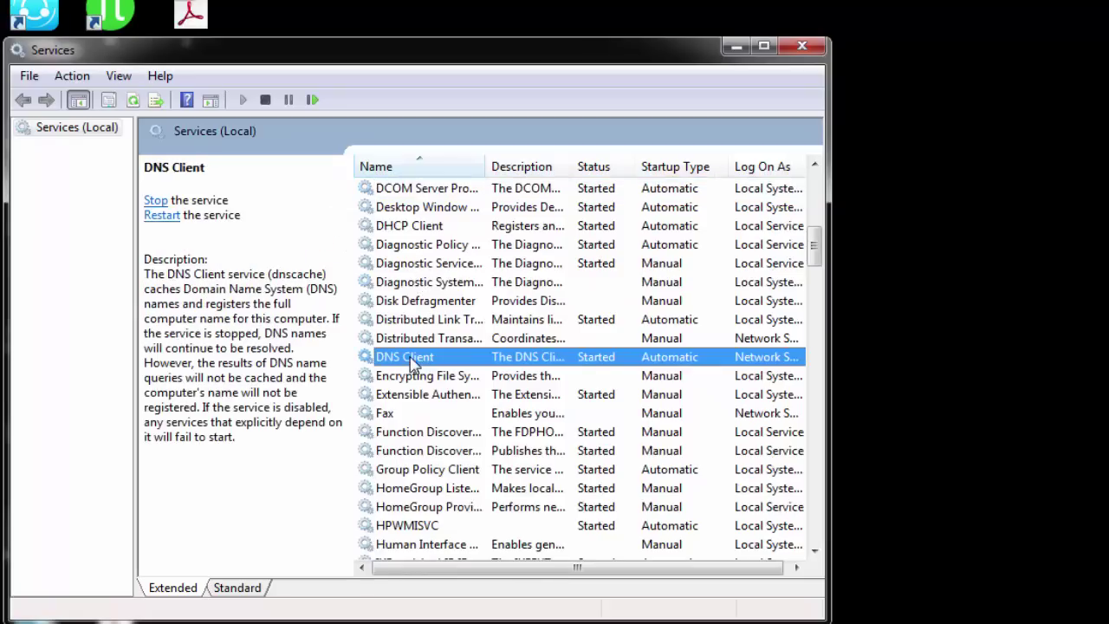
right_click(412, 362)
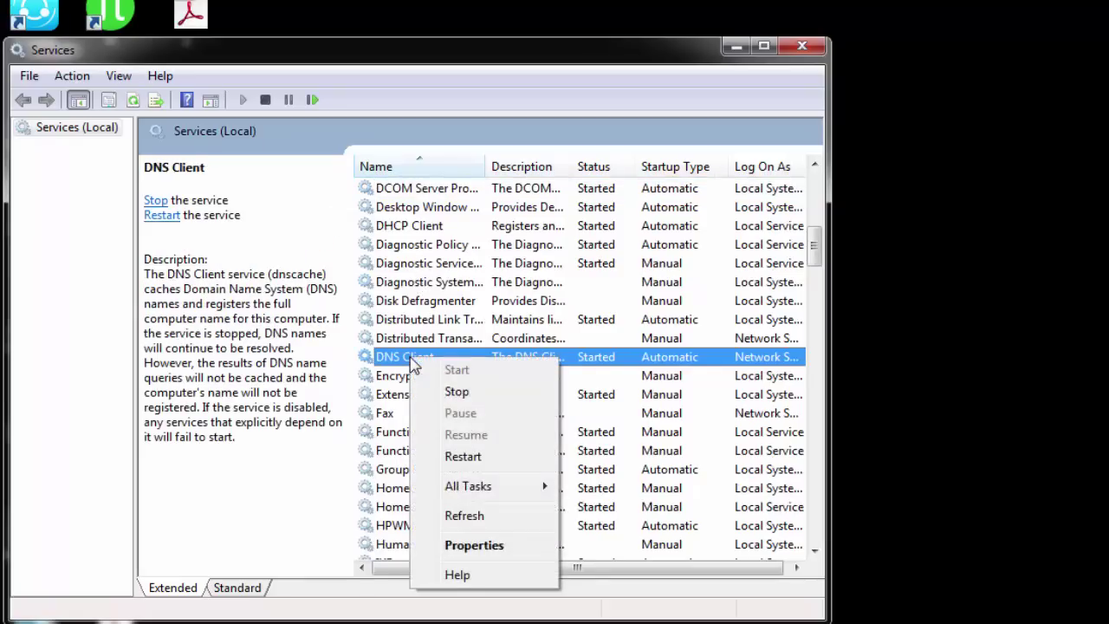
click(461, 457)
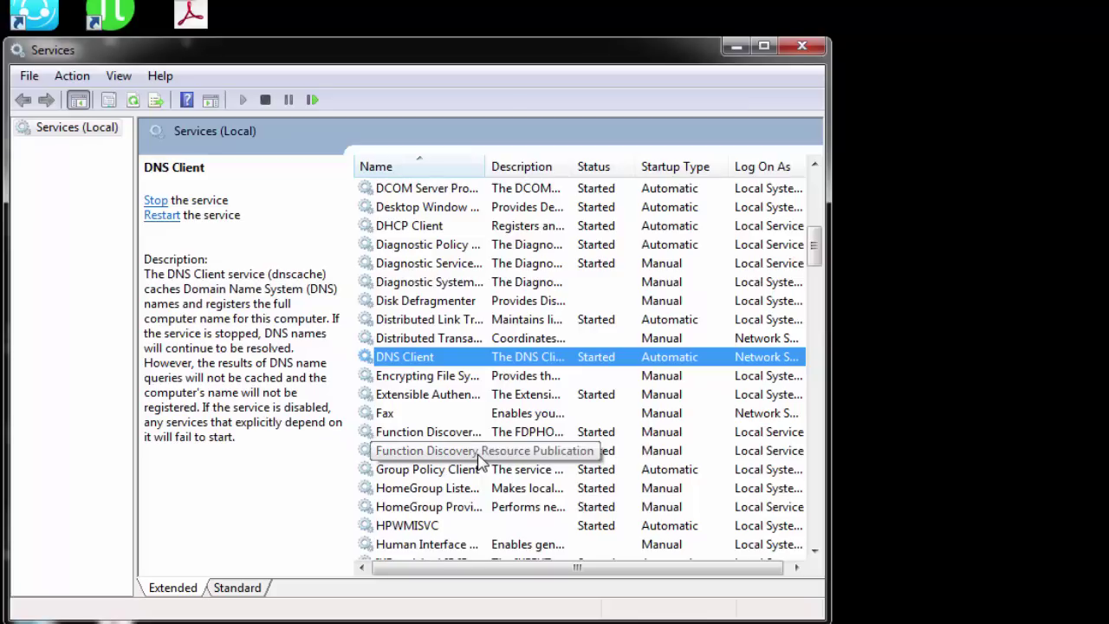
click(801, 47)
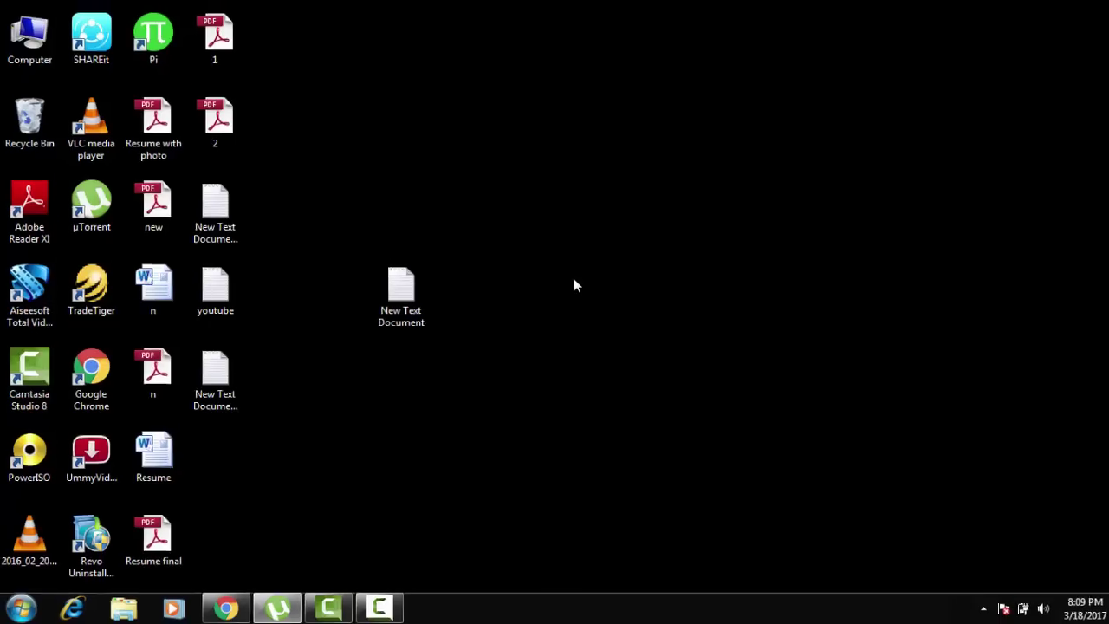
Go to the Control Panel's Network and Sharing Center and open the network adapter connections.
click(39, 600)
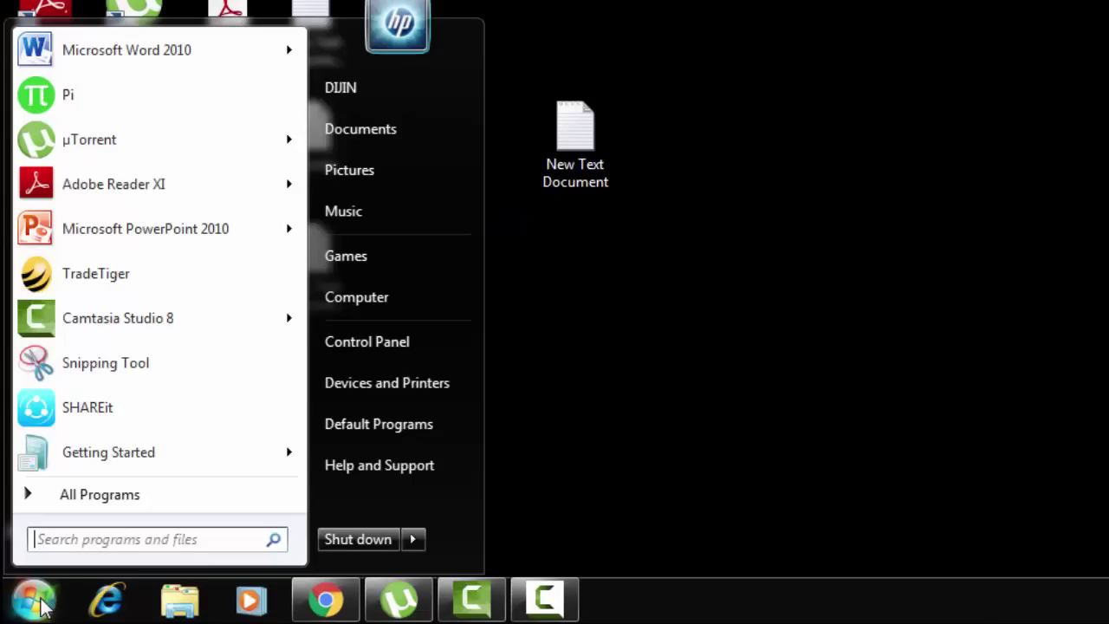
click(371, 346)
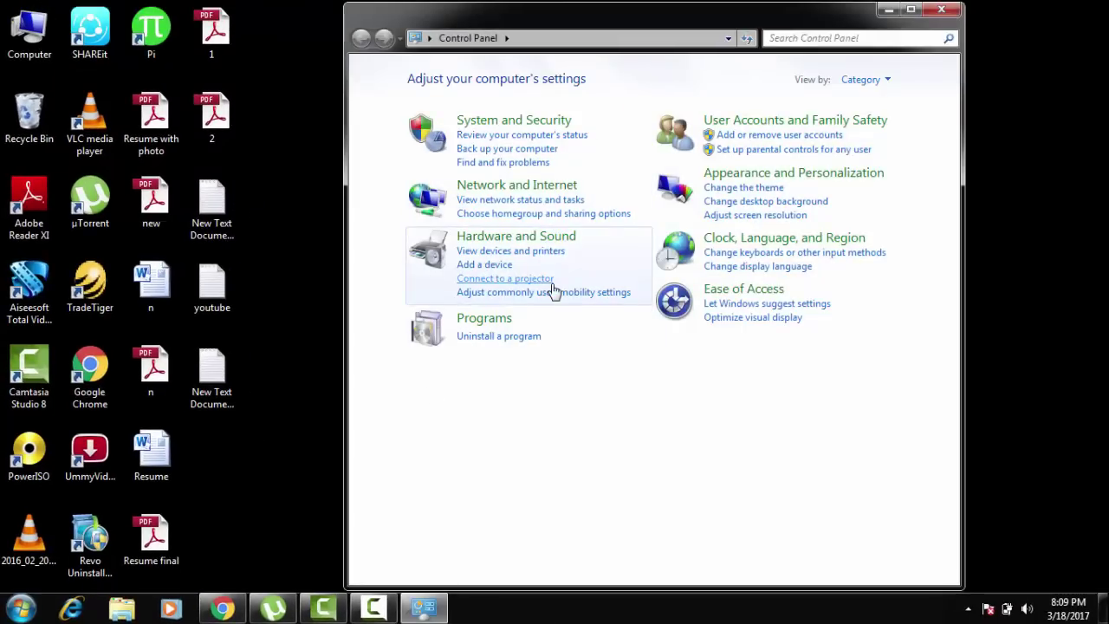
click(511, 190)
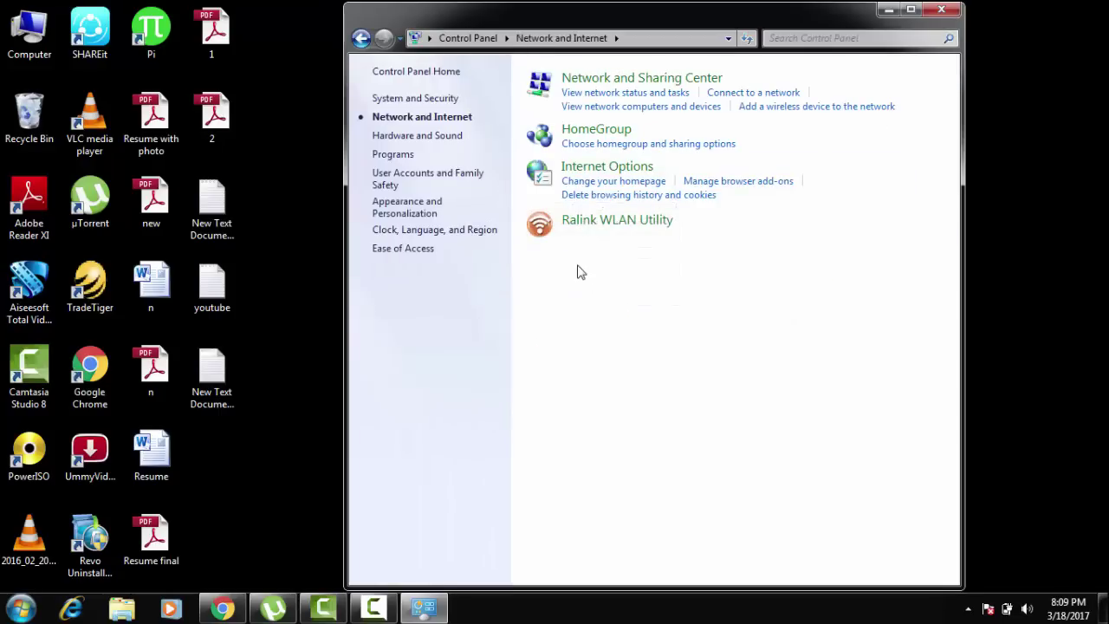
click(617, 86)
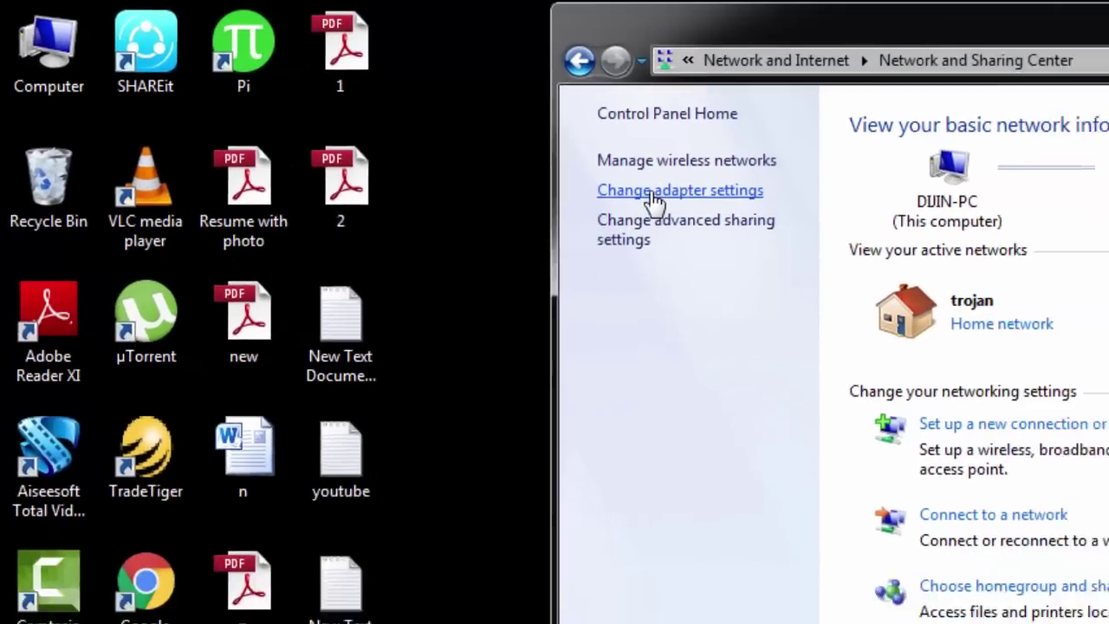
click(743, 218)
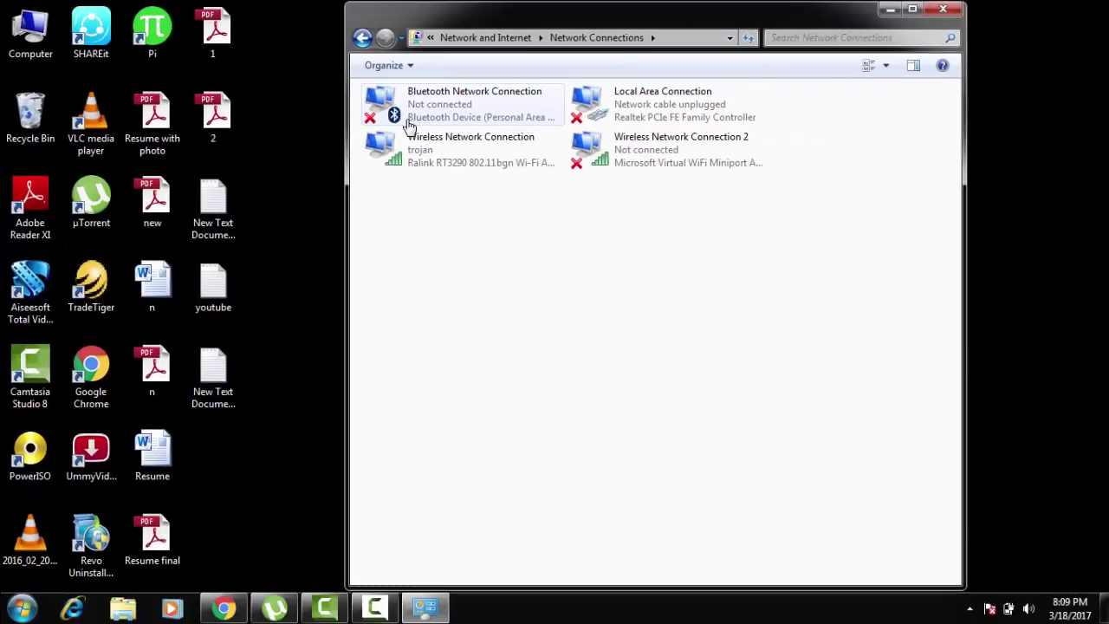
Open the Internet Protocol Version 4 (TCP/IPv4) properties of the Wireless Network Connection.
click(456, 164)
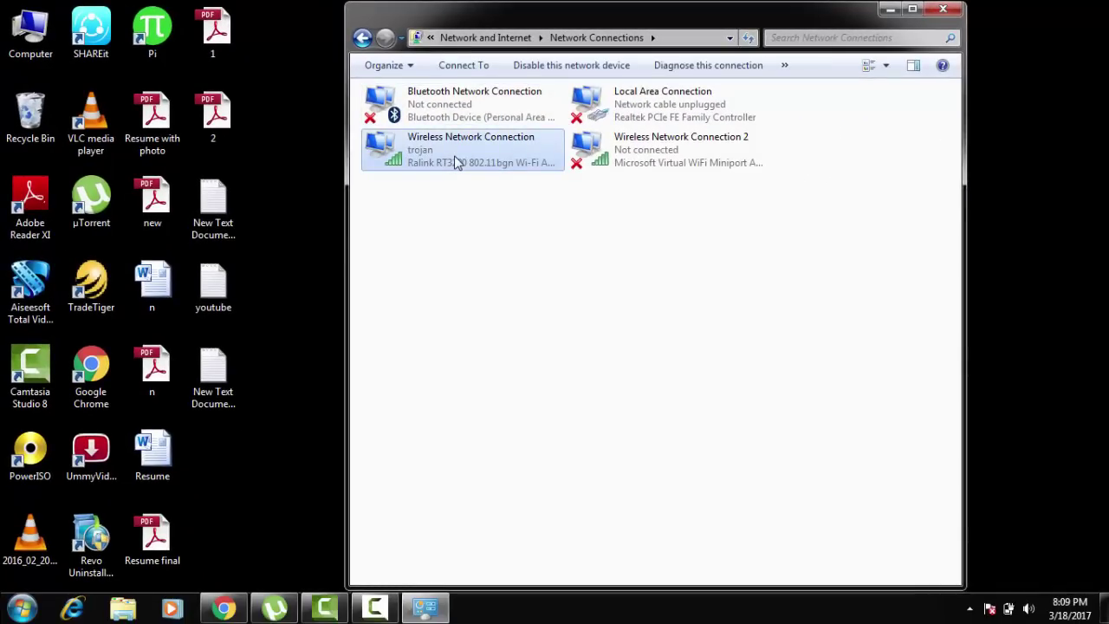
right_click(454, 157)
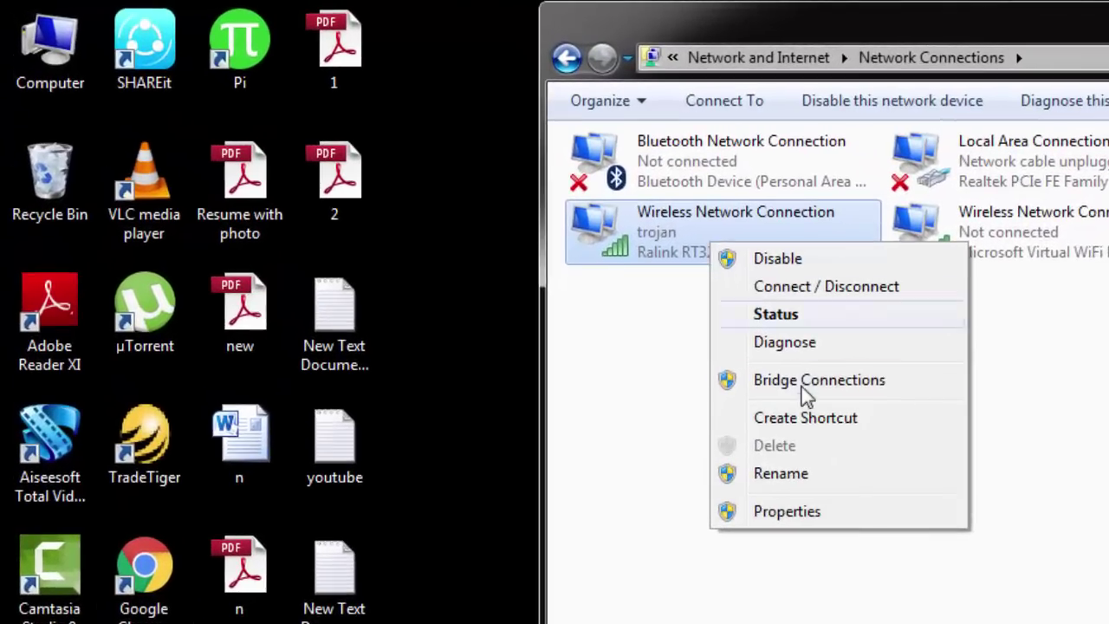
click(779, 512)
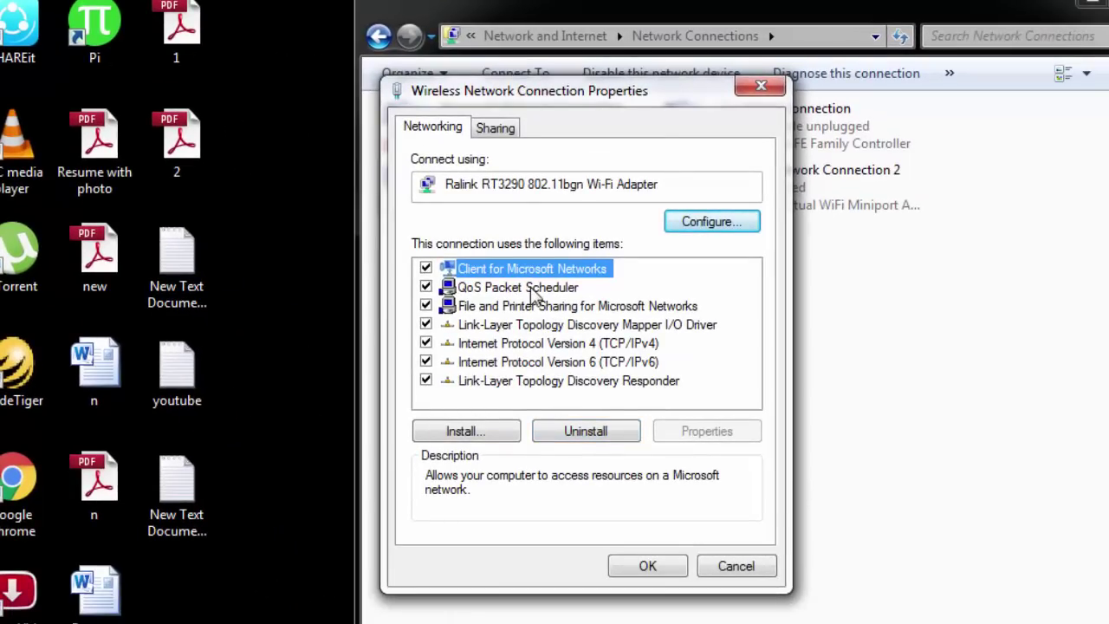
click(563, 345)
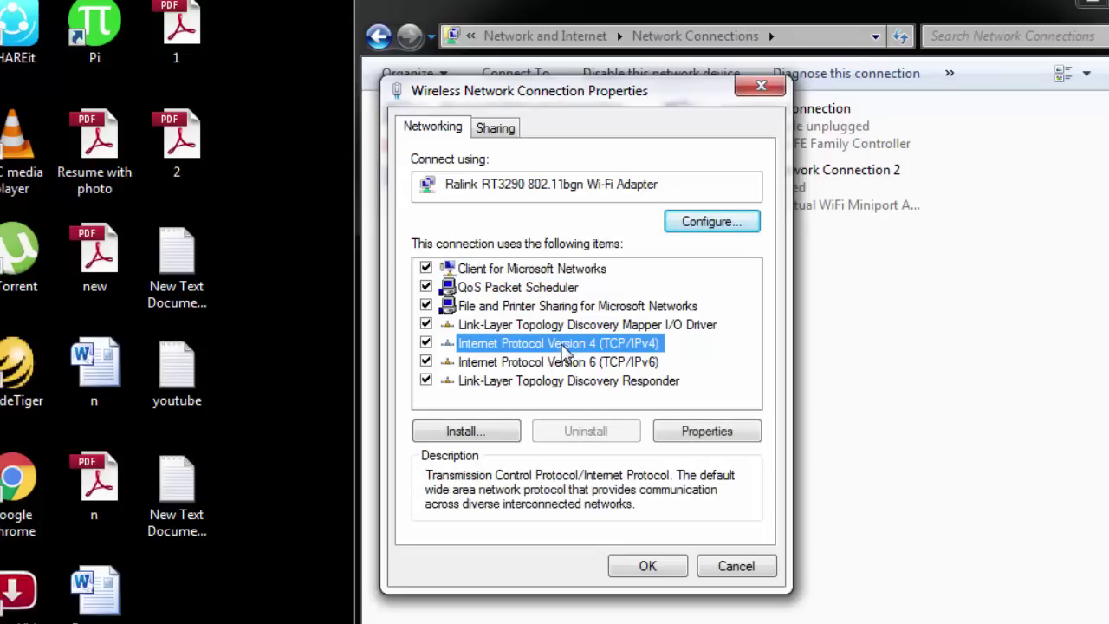
click(705, 433)
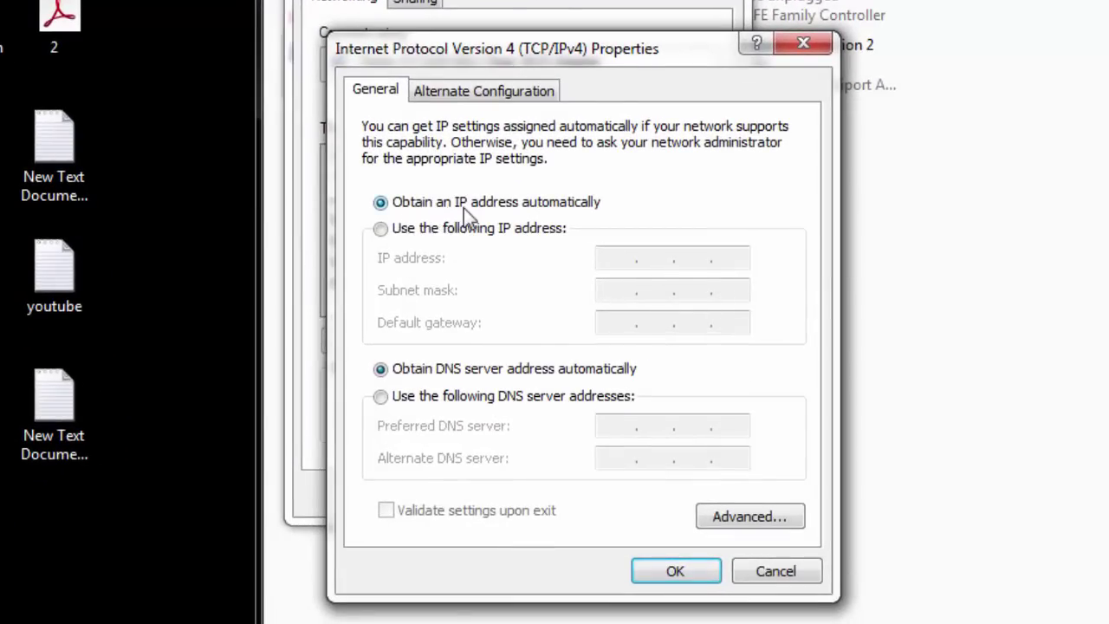
Switch to manually specified DNS server addresses and set the preferred DNS server to 8.8.8.8.
click(379, 398)
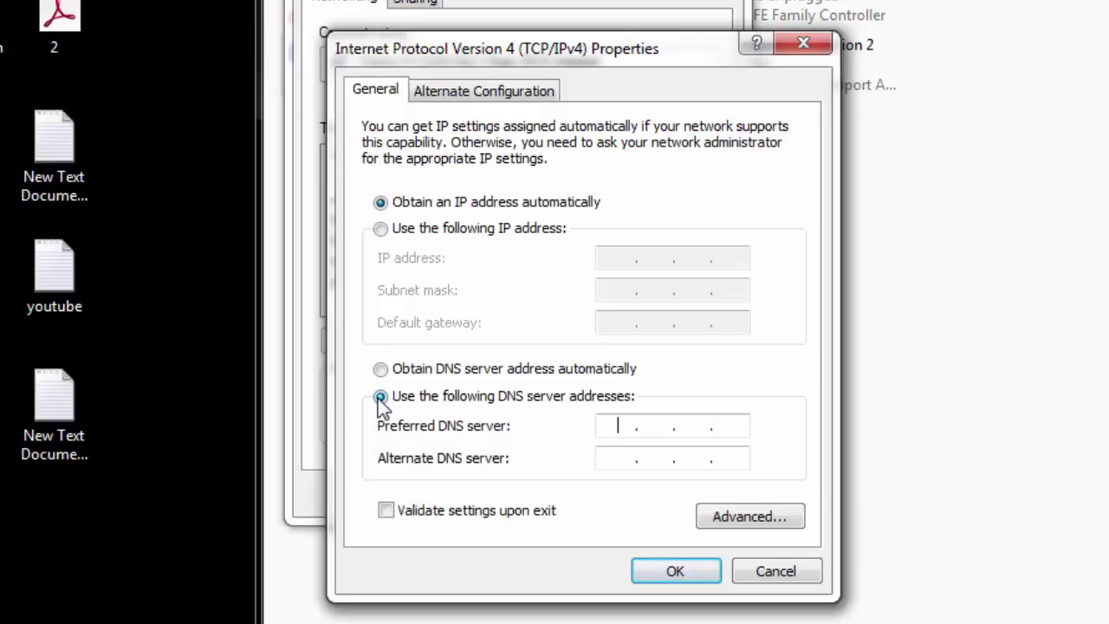
click(618, 426)
text(8...)
click(641, 430)
text(8.8.8)
click(680, 433)
text(8.)
click(720, 431)
text(8)
Set the alternate DNS server to 8.8.4.4.
click(618, 459)
text(8)
click(650, 457)
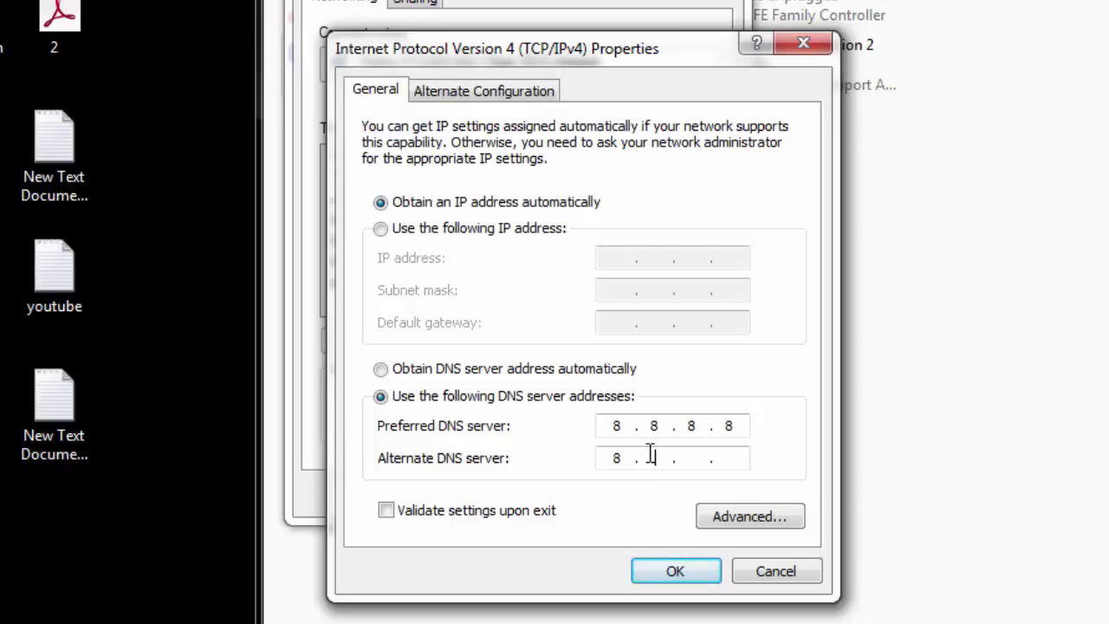
text(8.)
click(689, 456)
text(4)
click(730, 459)
text(4)
Enable validation of the settings upon exit, apply the IPv4 and connection properties, and dismiss the network diagnostics.
click(385, 510)
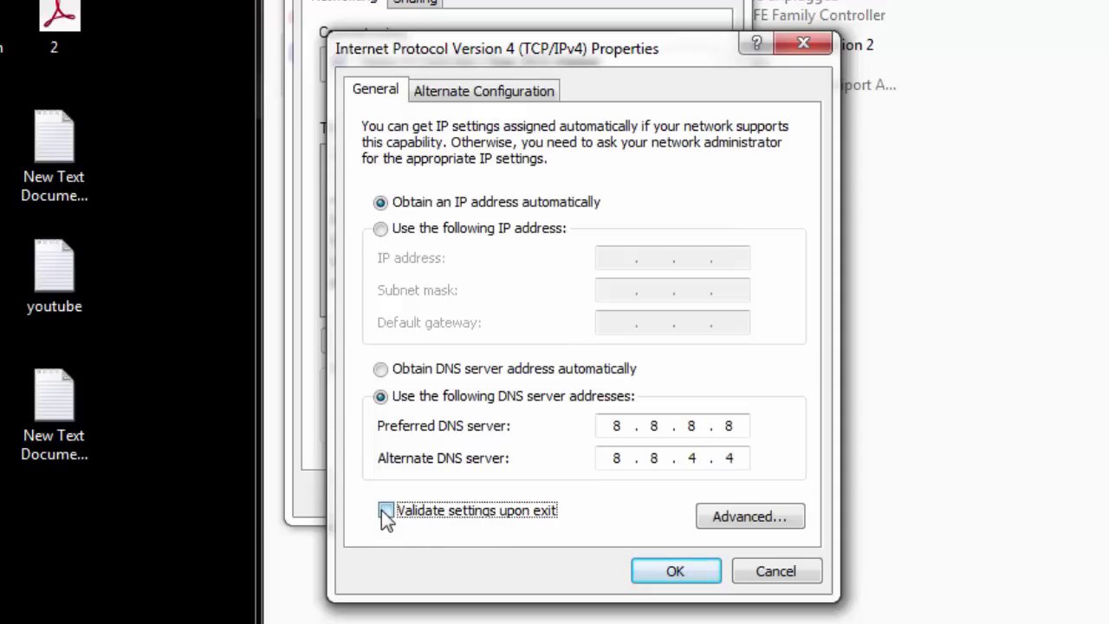
click(672, 569)
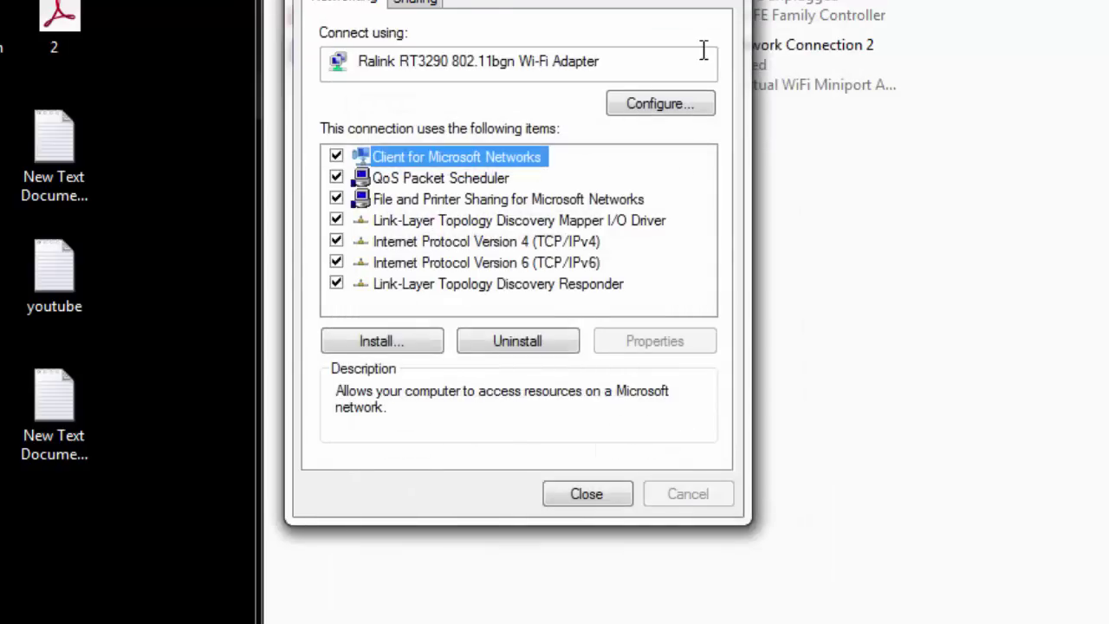
click(587, 492)
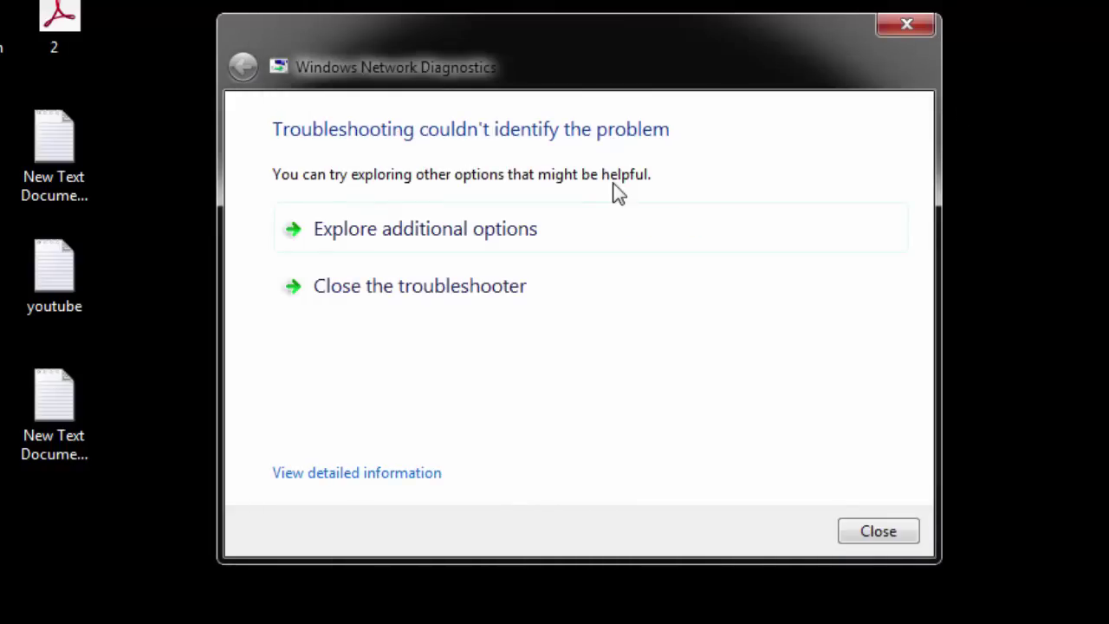
click(875, 530)
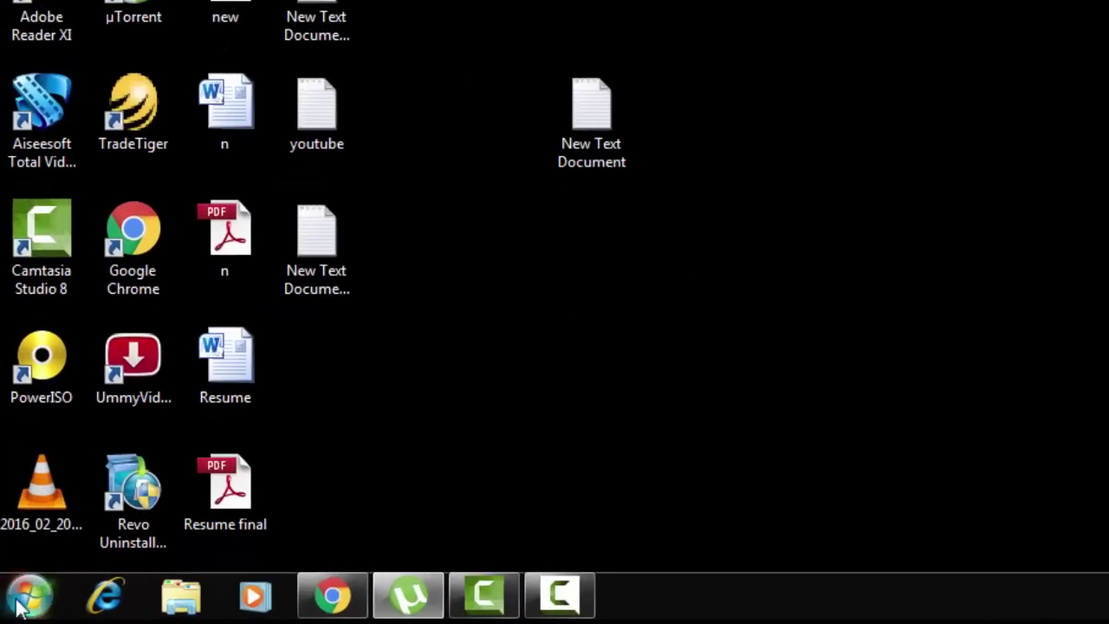
Search for cmd and launch the Command Prompt as administrator.
click(17, 599)
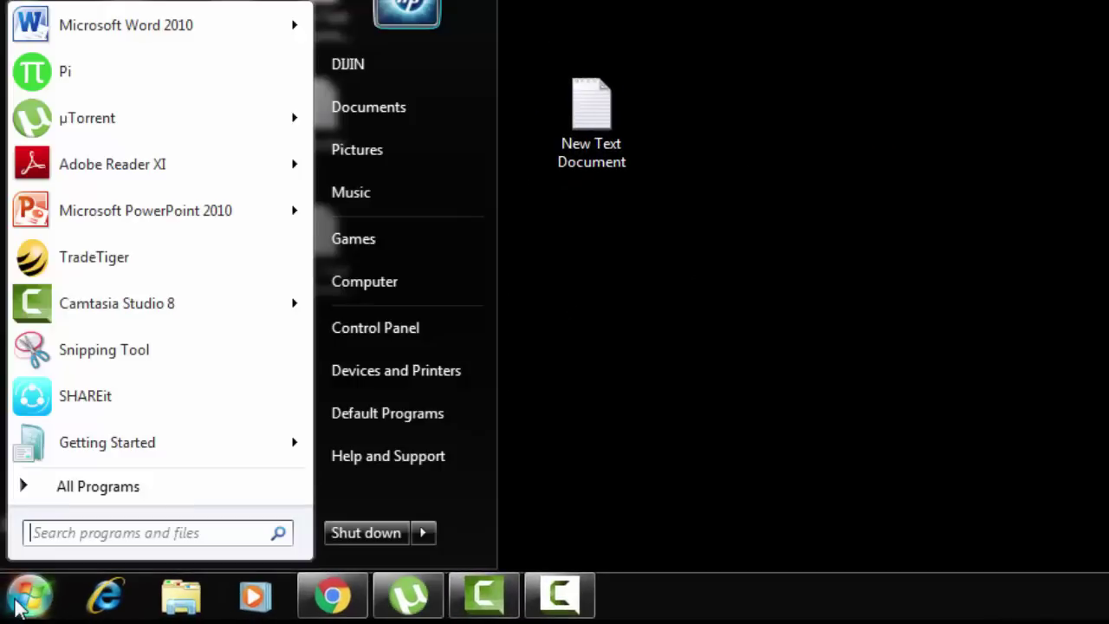
click(75, 530)
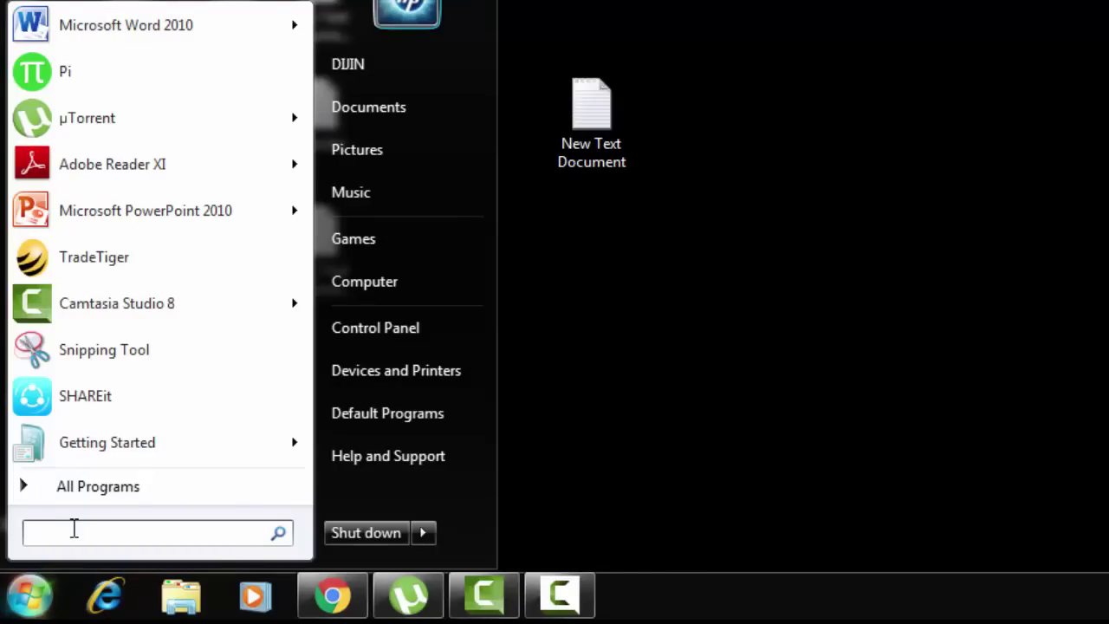
text(m)
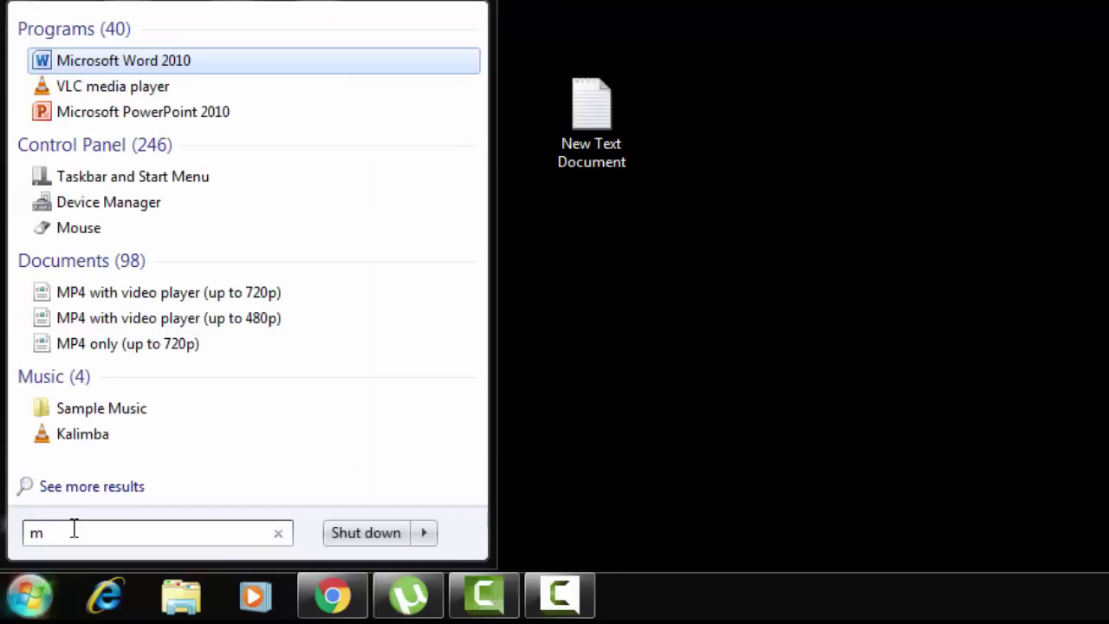
key(BackSpace)
text(cmd)
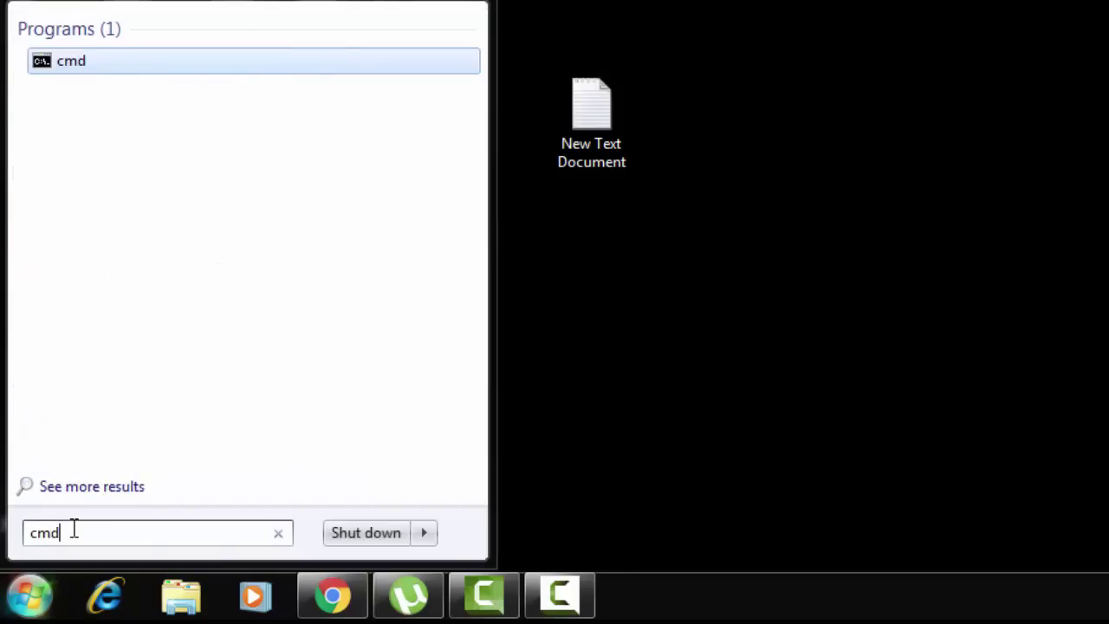
right_click(75, 78)
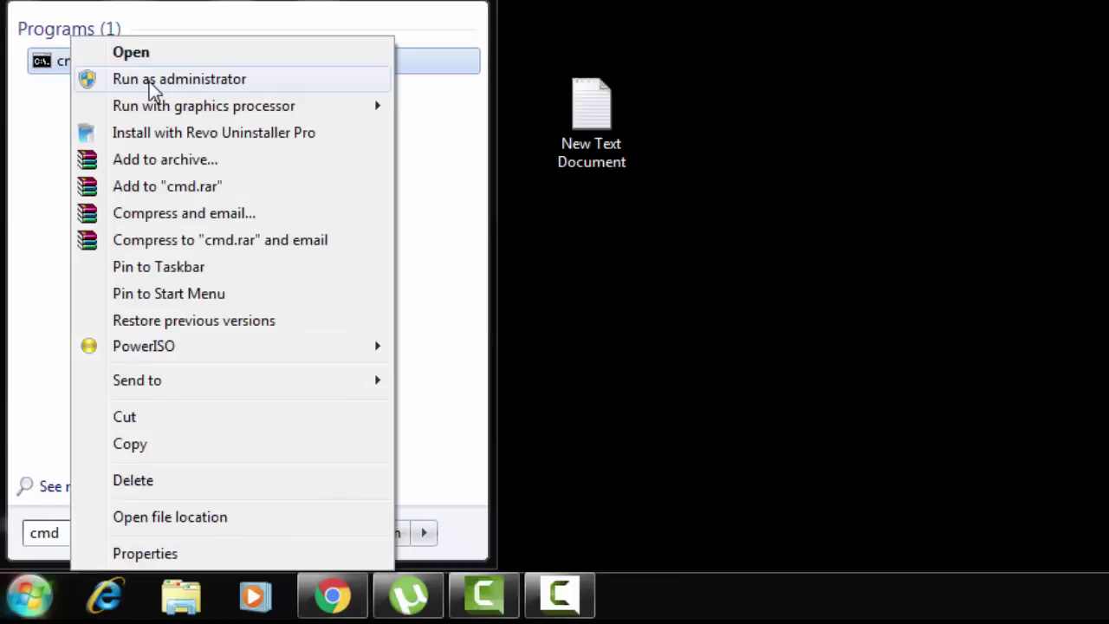
click(149, 82)
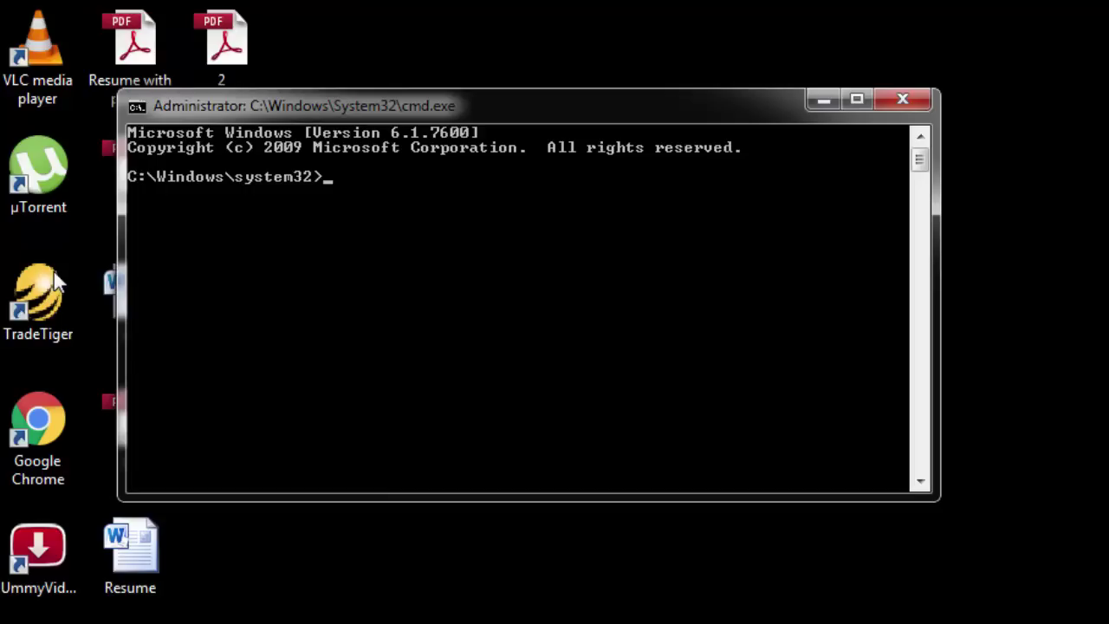
Release the computer's IP address with the command ipconfig/release.
text(ipconfig/)
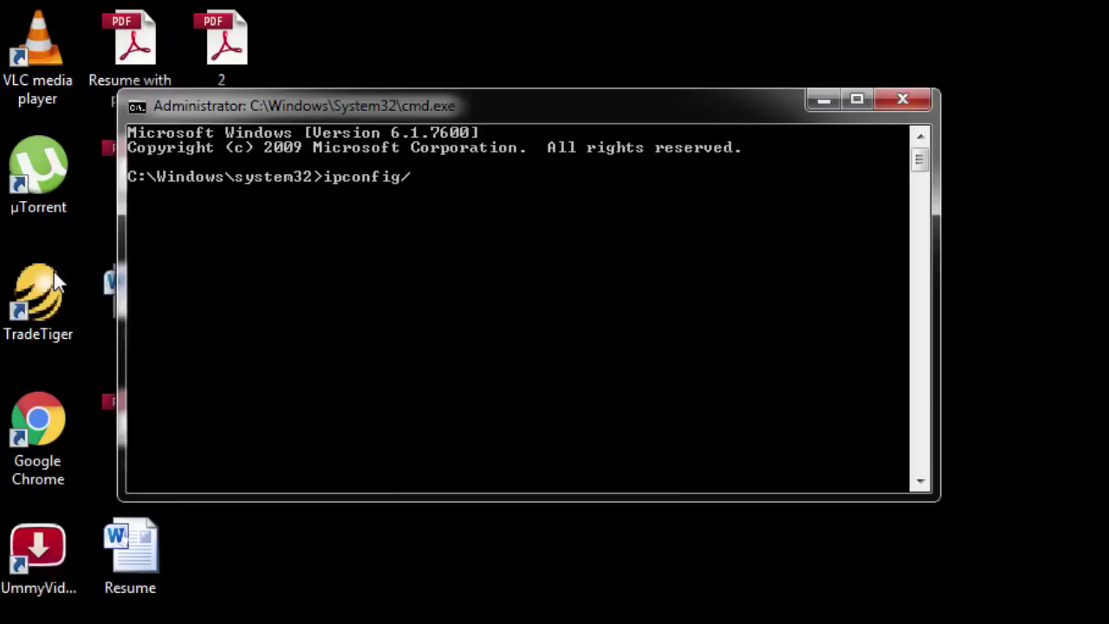
text(release)
key(Return)
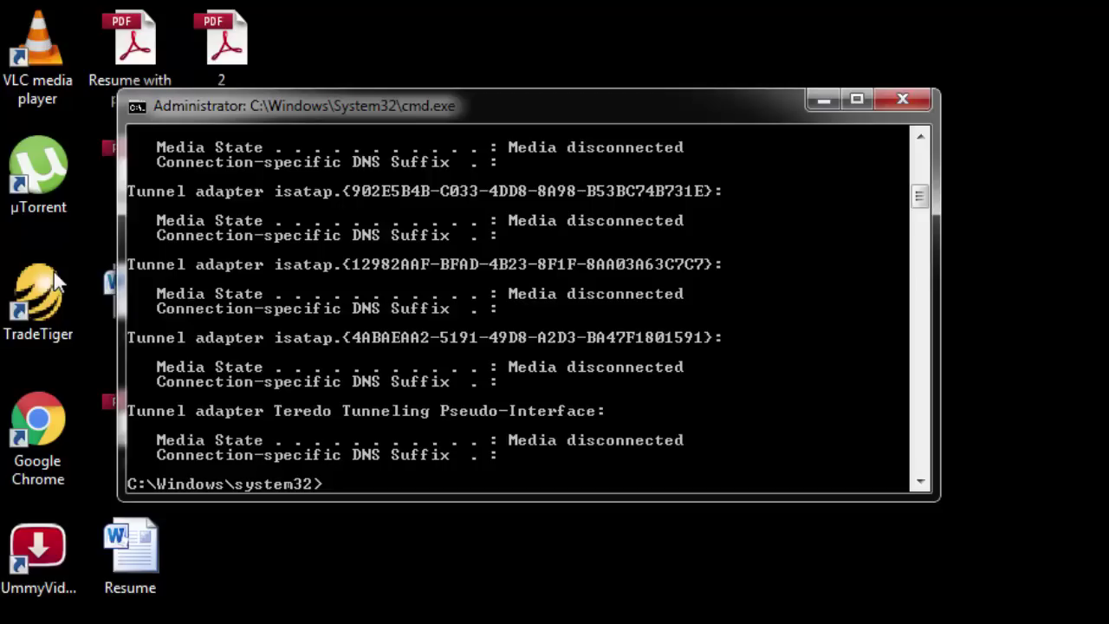
Display the full IP configuration of all adapters with the command ipconfig/all.
text(ipconfig/)
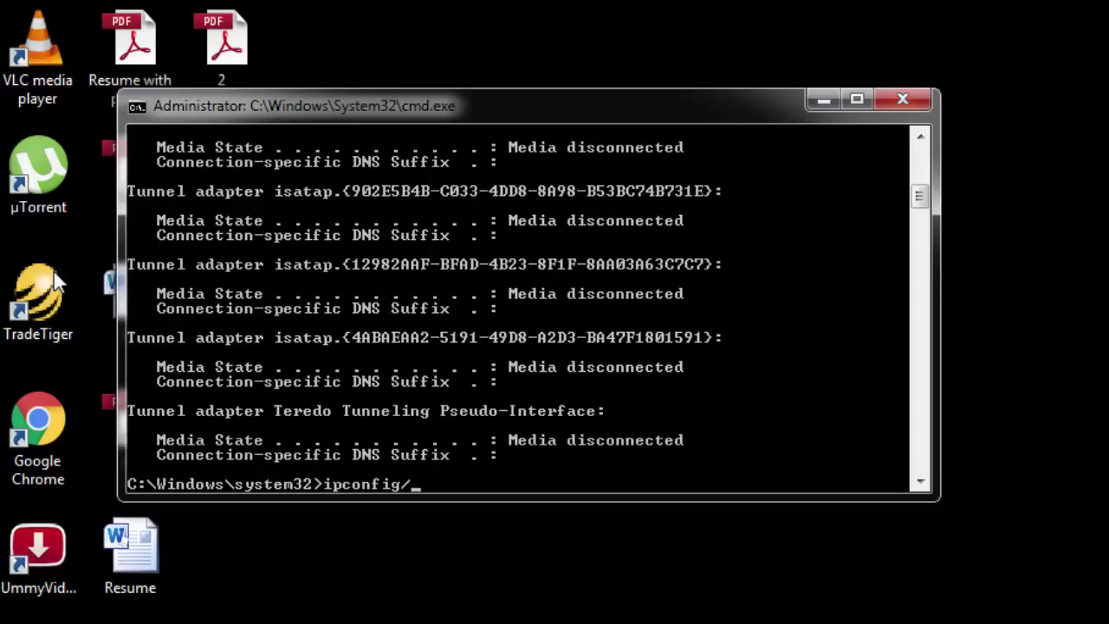
text(all)
key(Return)
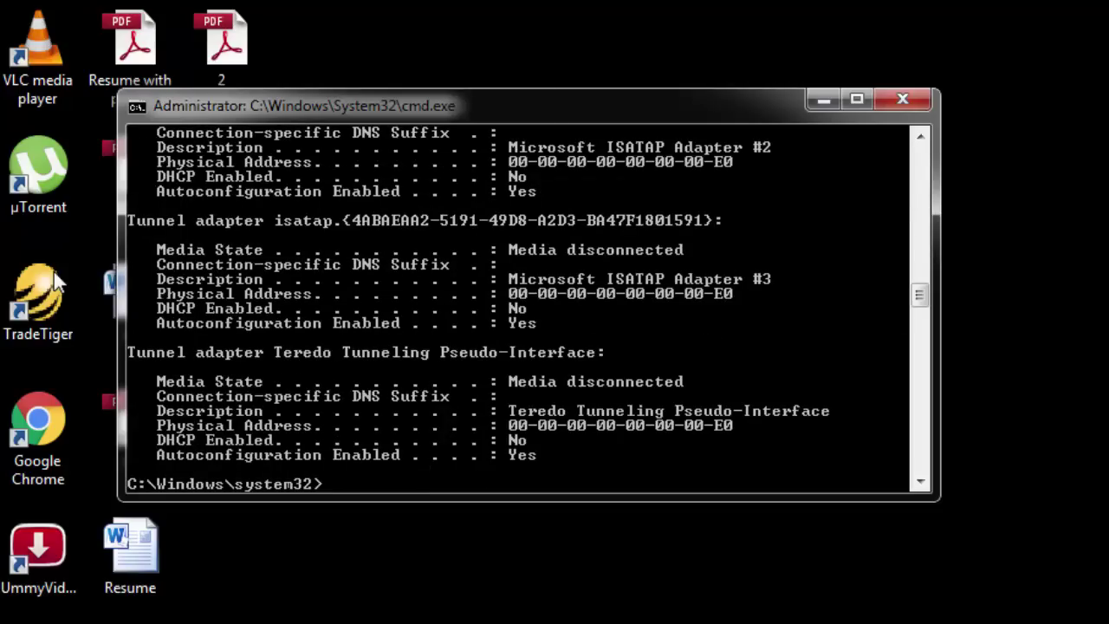
Flush the DNS resolver cache with the command ipconfig/flushdns.
text(ipconfig/)
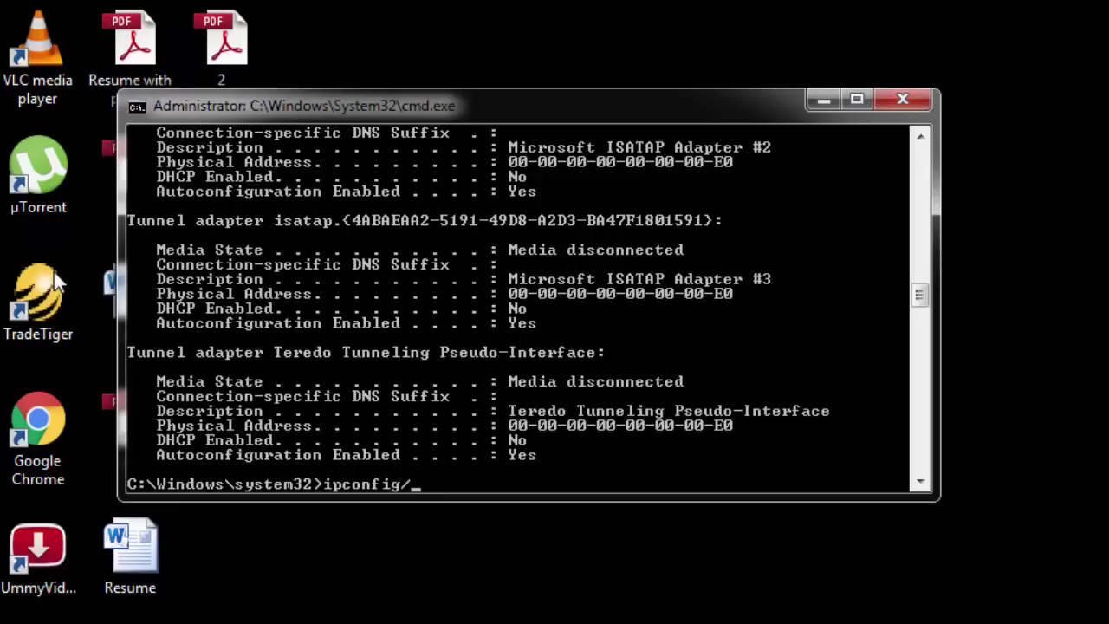
text(flushdns)
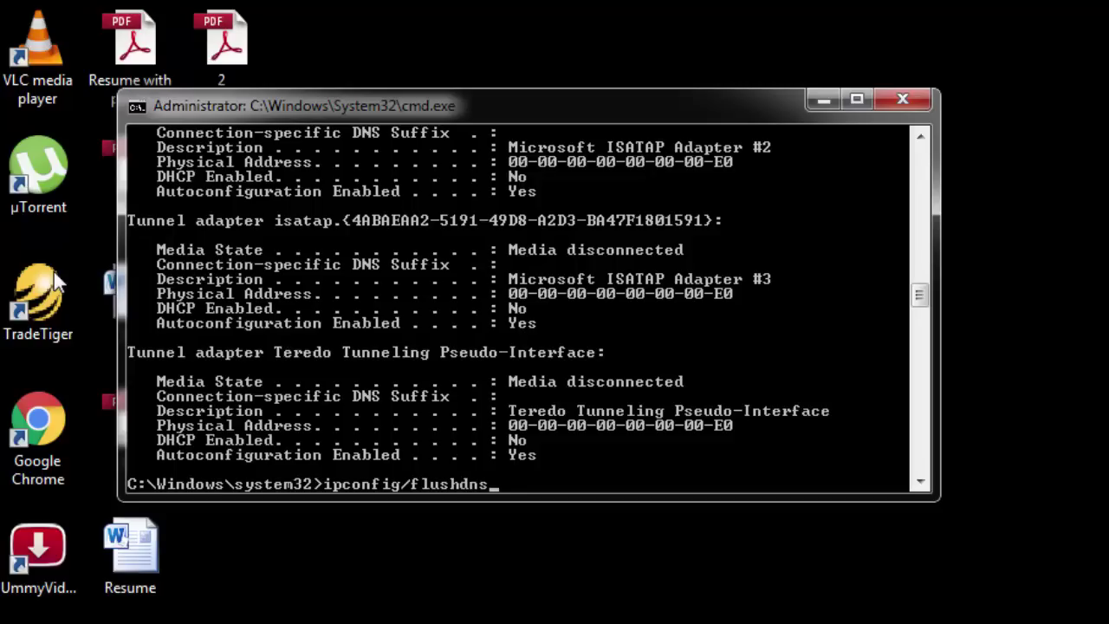
key(Return)
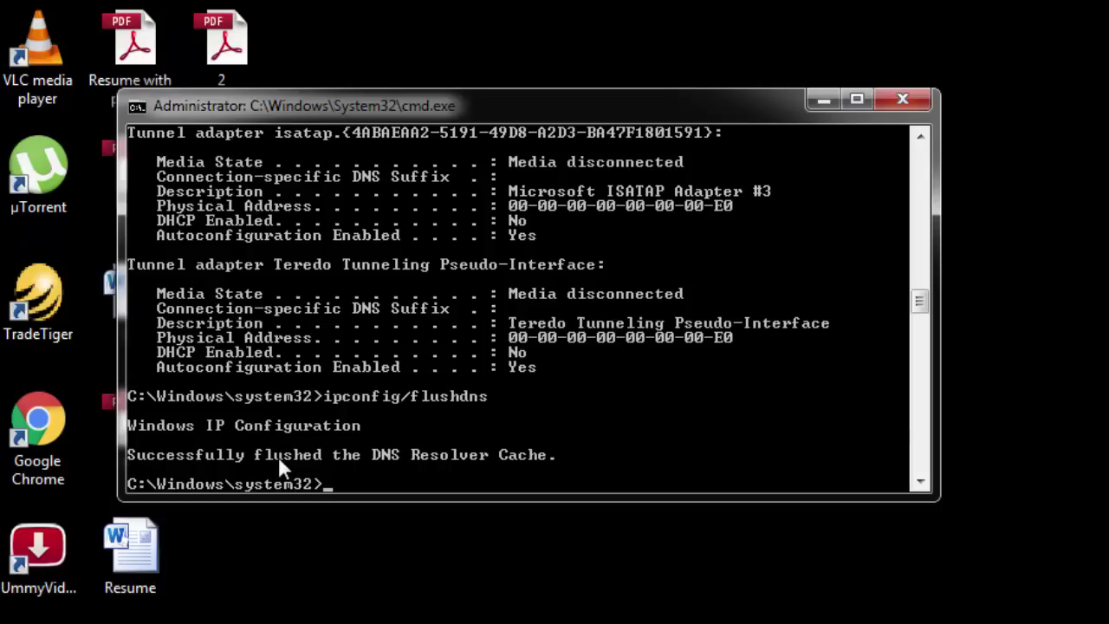
Renew the computer's IP address with the command ipconfig/renew.
text(ipconfig)
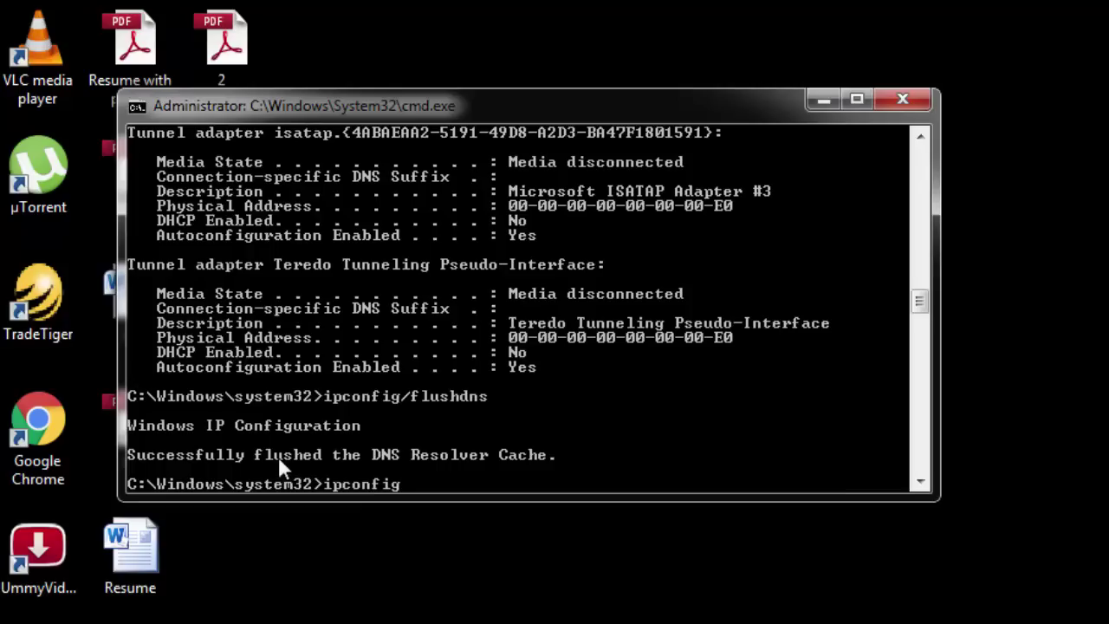
text(/renew)
key(Return)
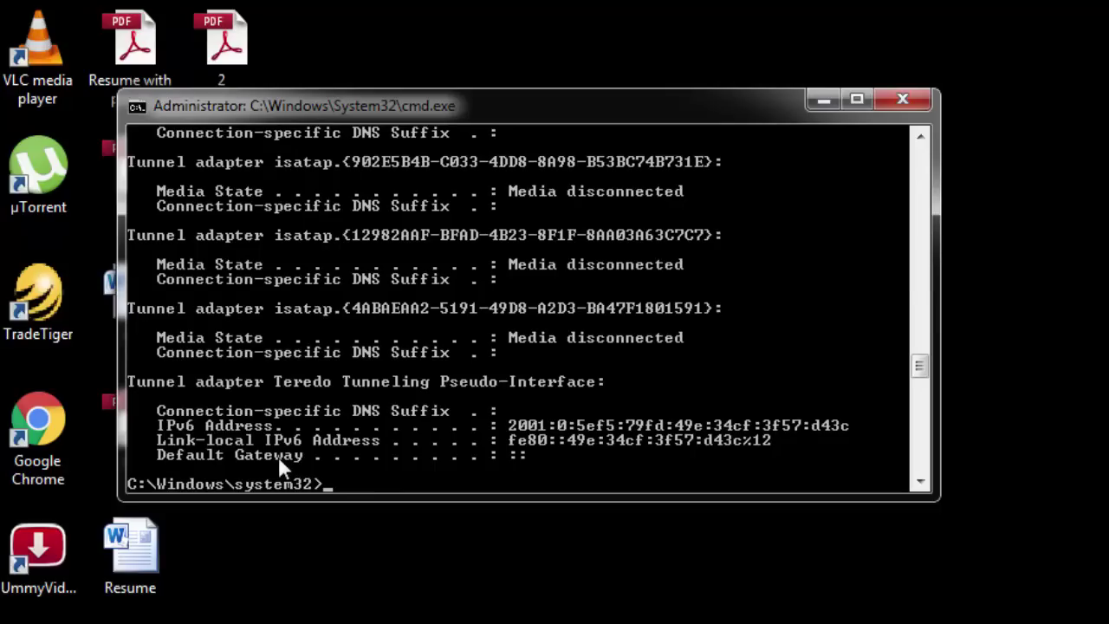
Run the DNS configuration command netsh int ip set dns in the Command Prompt.
text(netsh int )
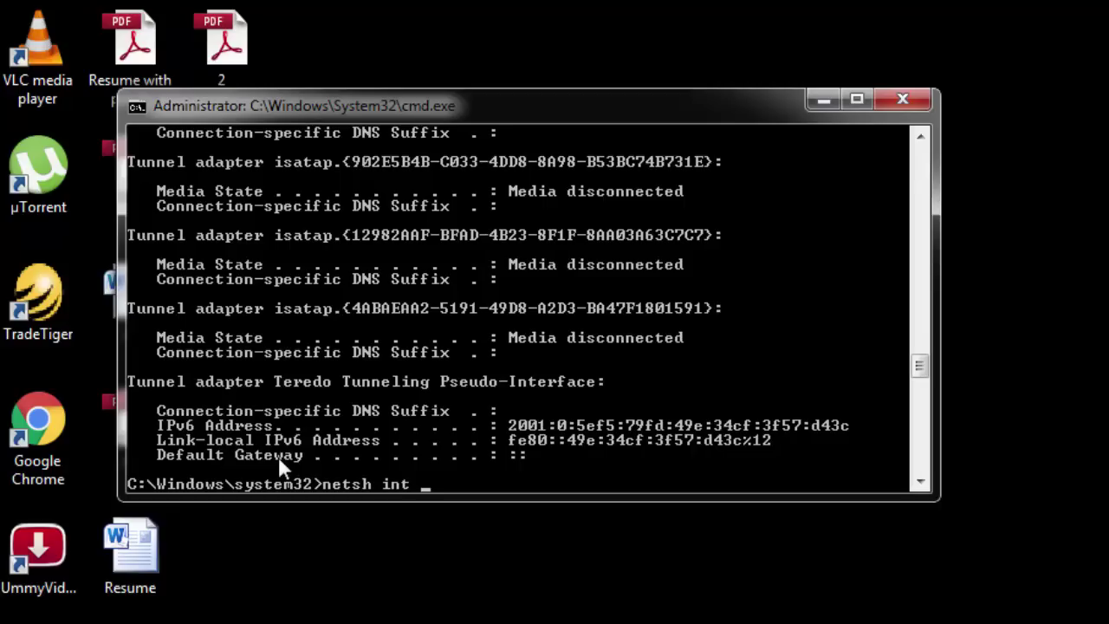
text(ip set dns)
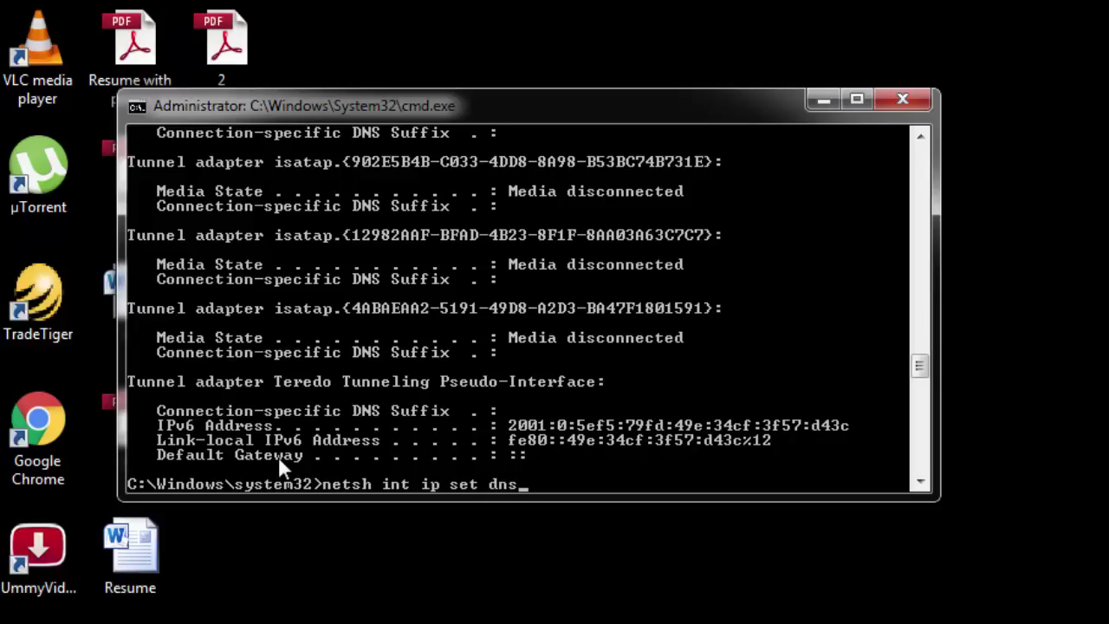
key(Return)
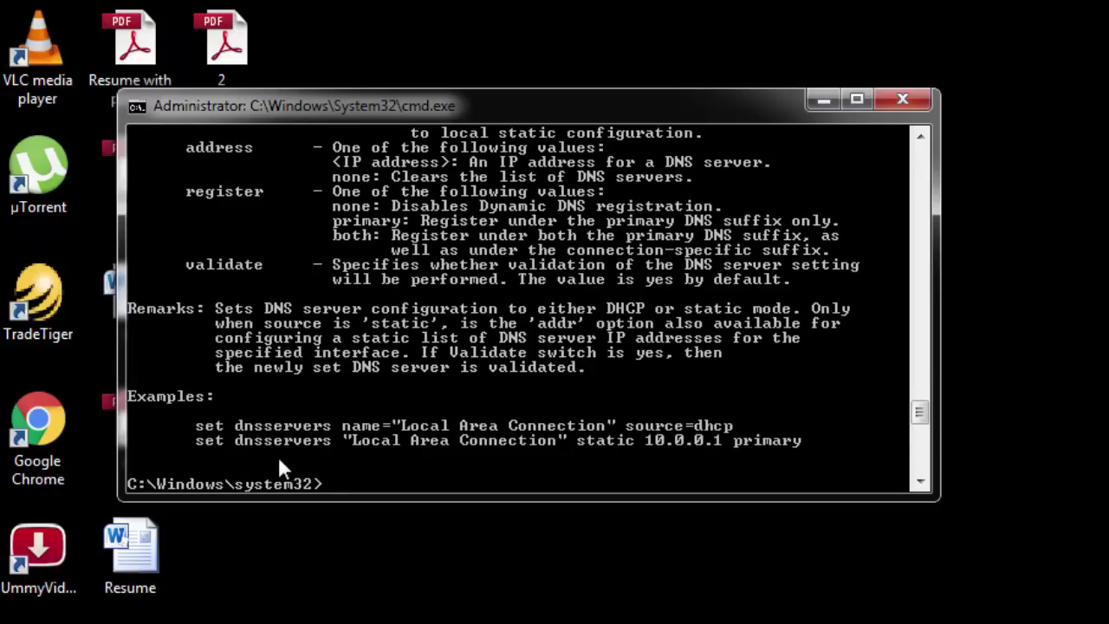
Reset the Winsock catalog with the command netsh winsock reset and close the Command Prompt.
text(netsh int)
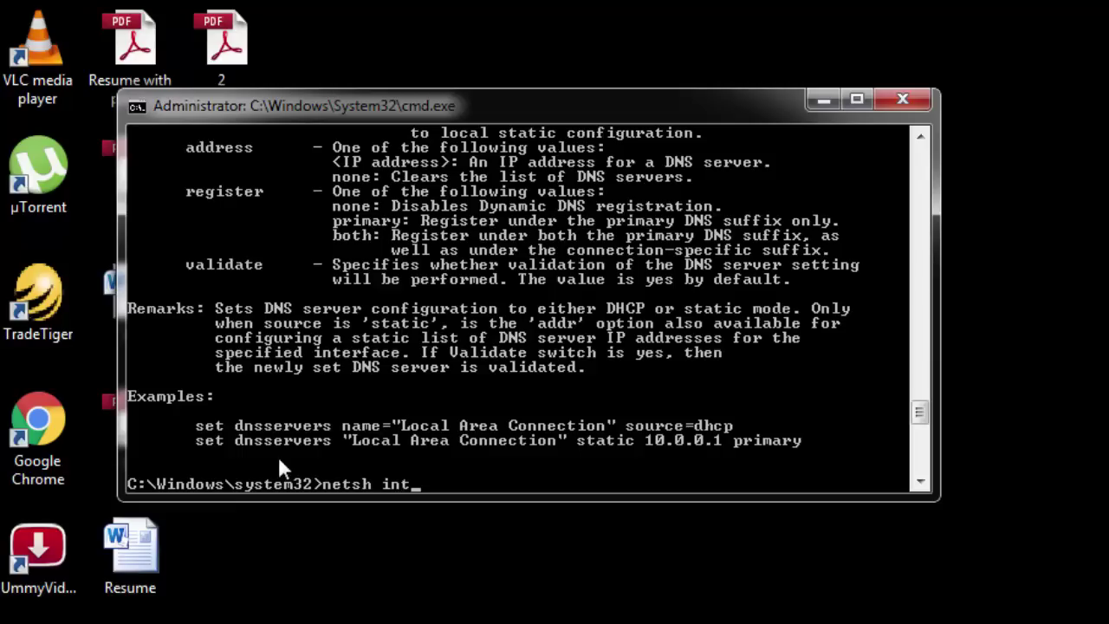
key(BackSpace)
key(BackSpace)
key(BackSpace)
text(winsock)
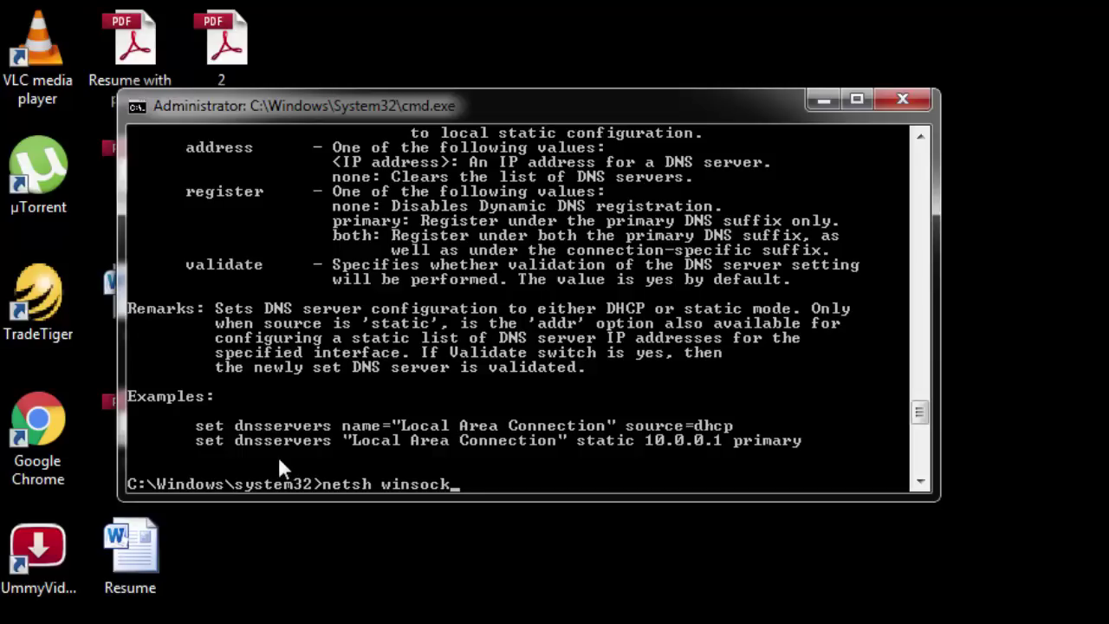
text( reset)
key(Return)
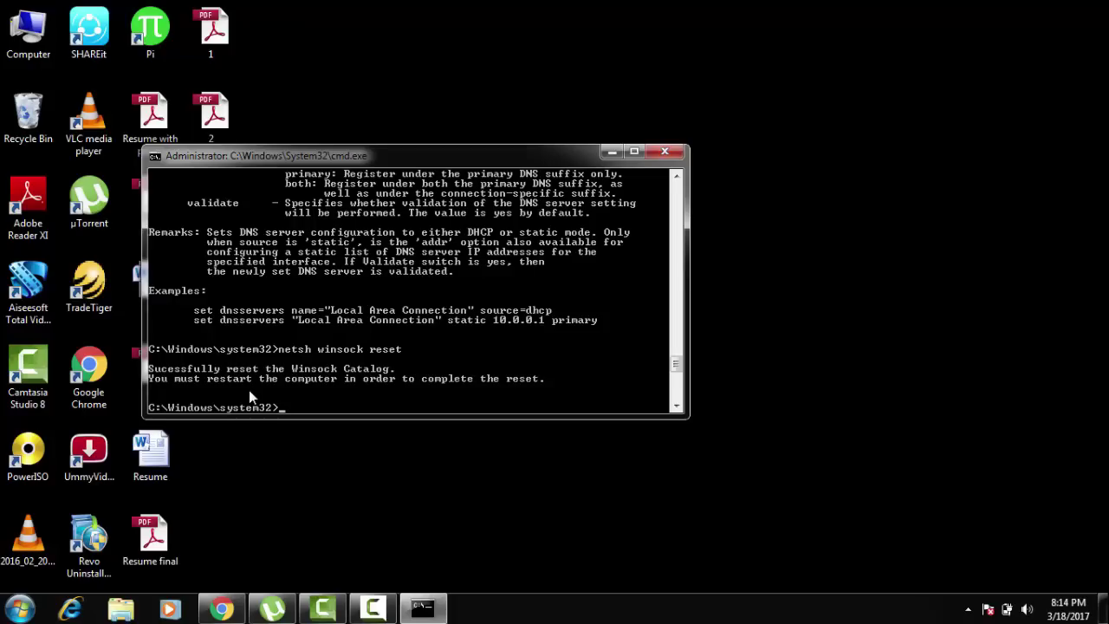
click(665, 153)
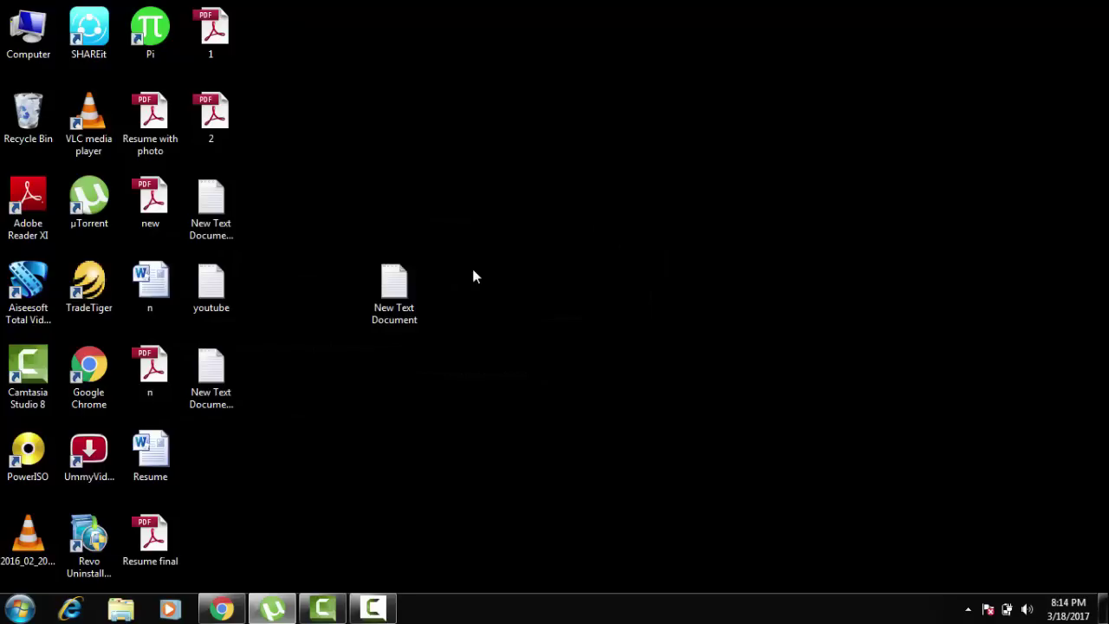
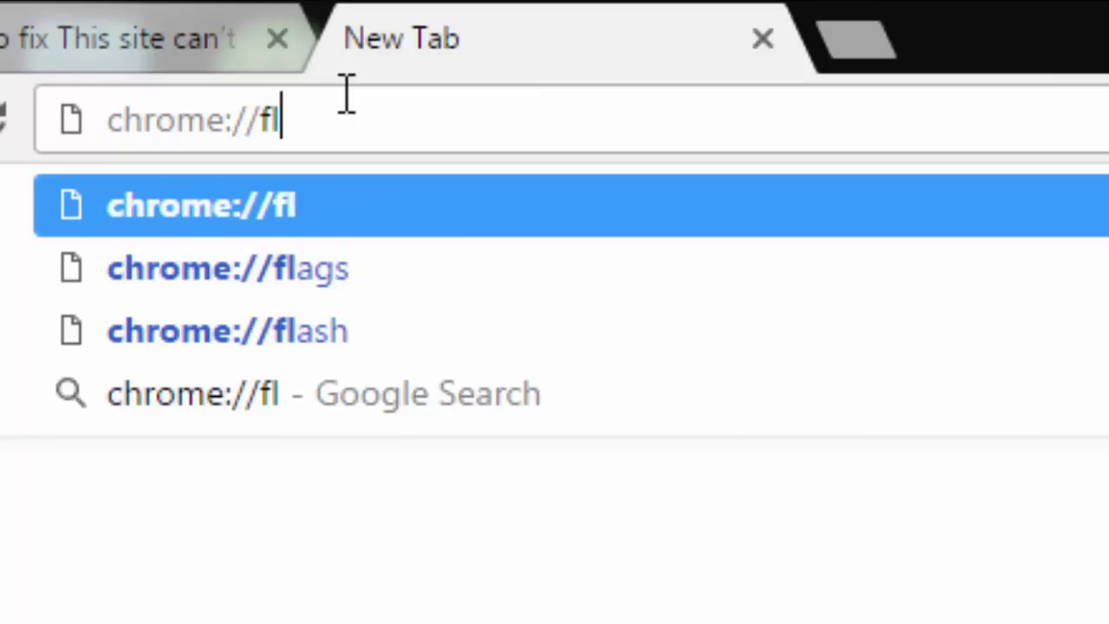
View the experiments page at chrome://flags/ in Google Chrome, and close the browser.
text(gs)
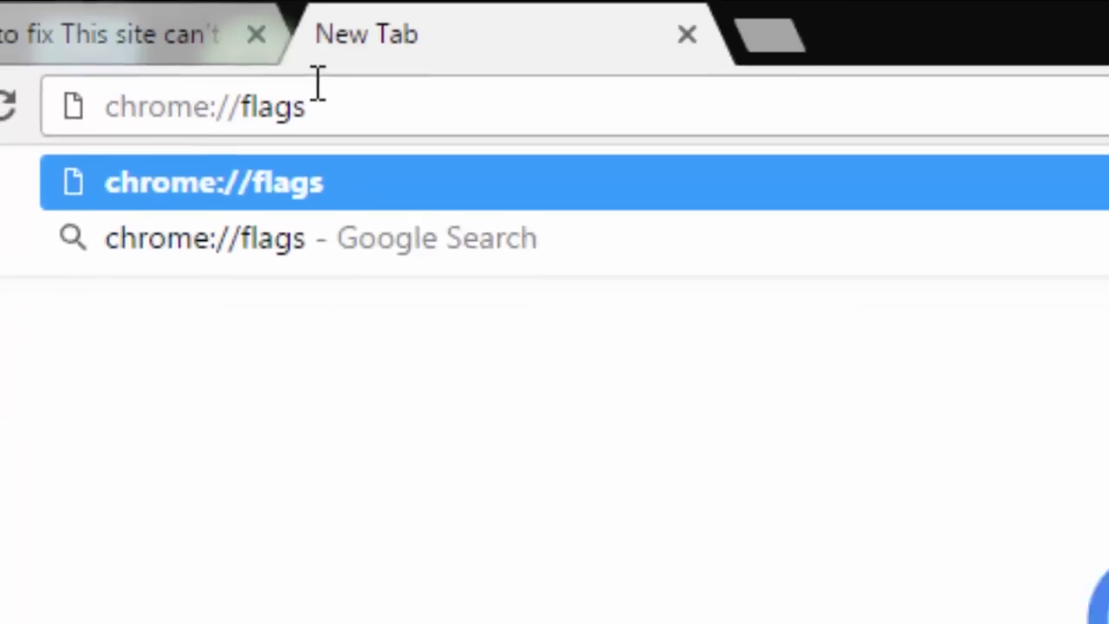
text(/)
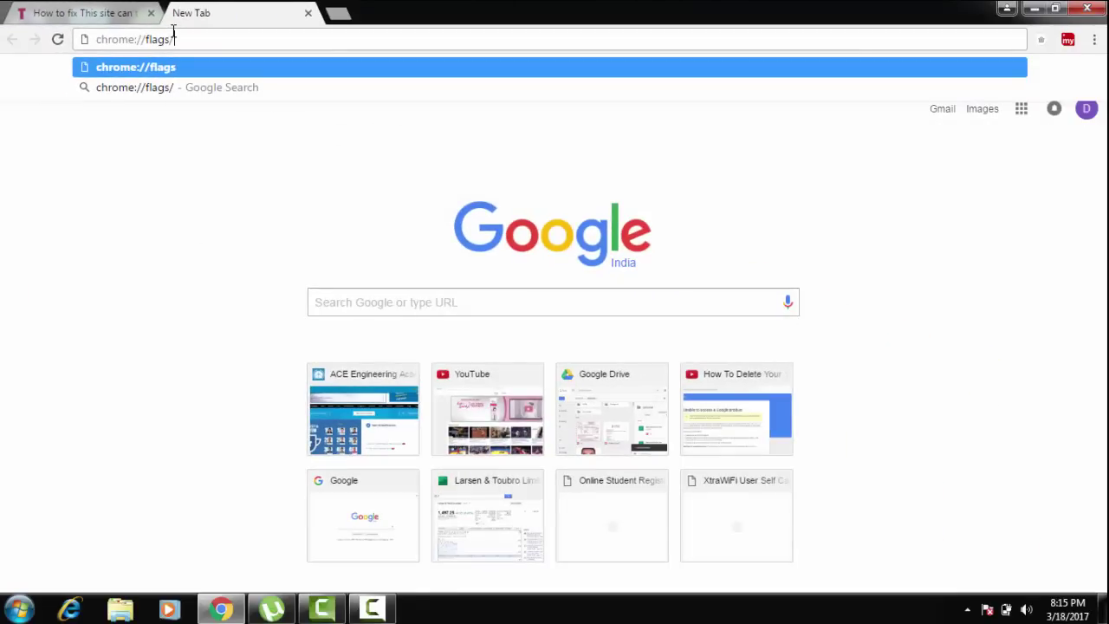
key(Return)
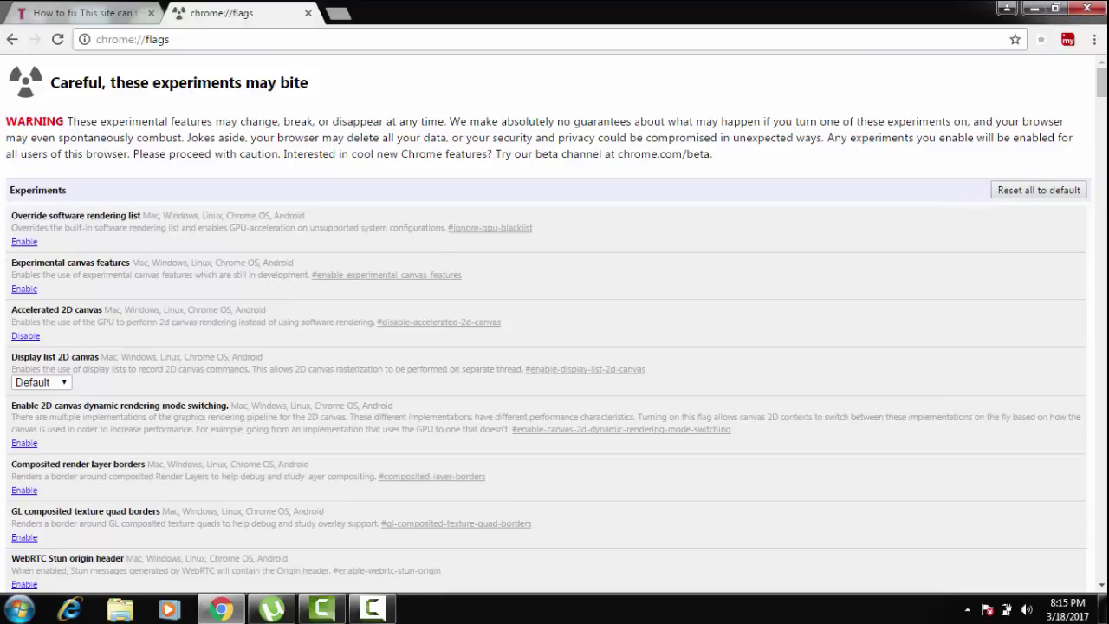
click(1088, 7)
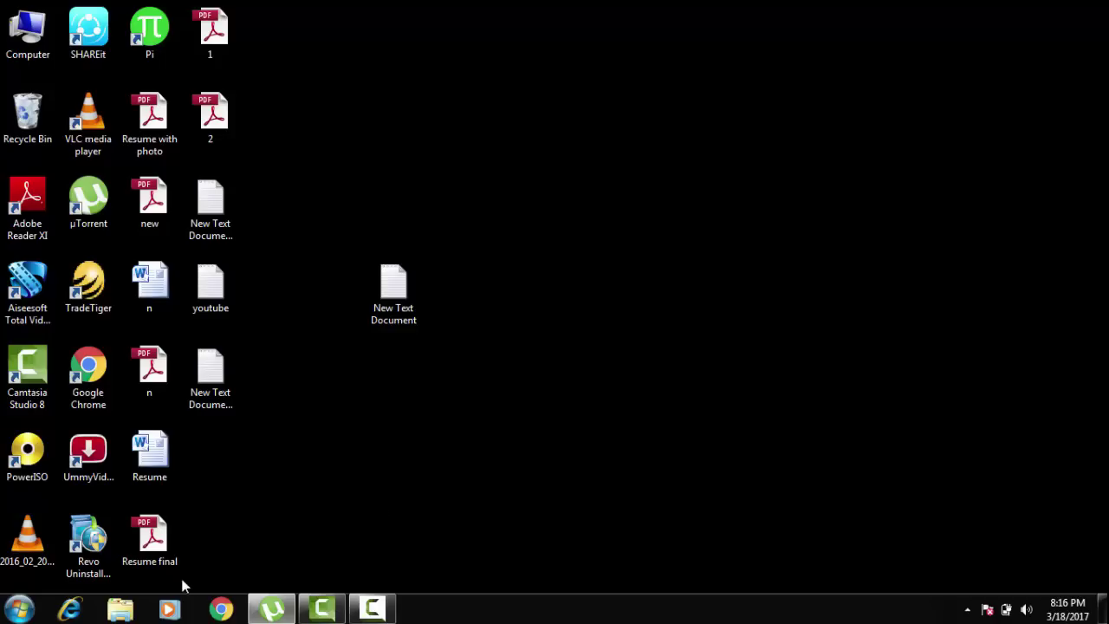
Open the Control Panel's list of installed programs for uninstalling.
click(19, 608)
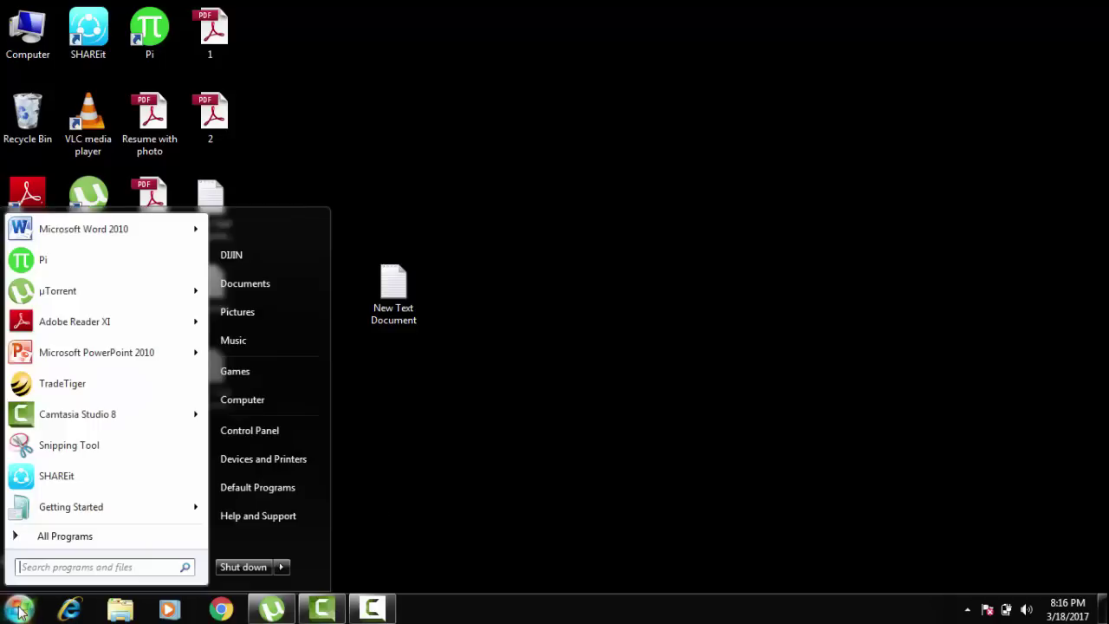
click(263, 428)
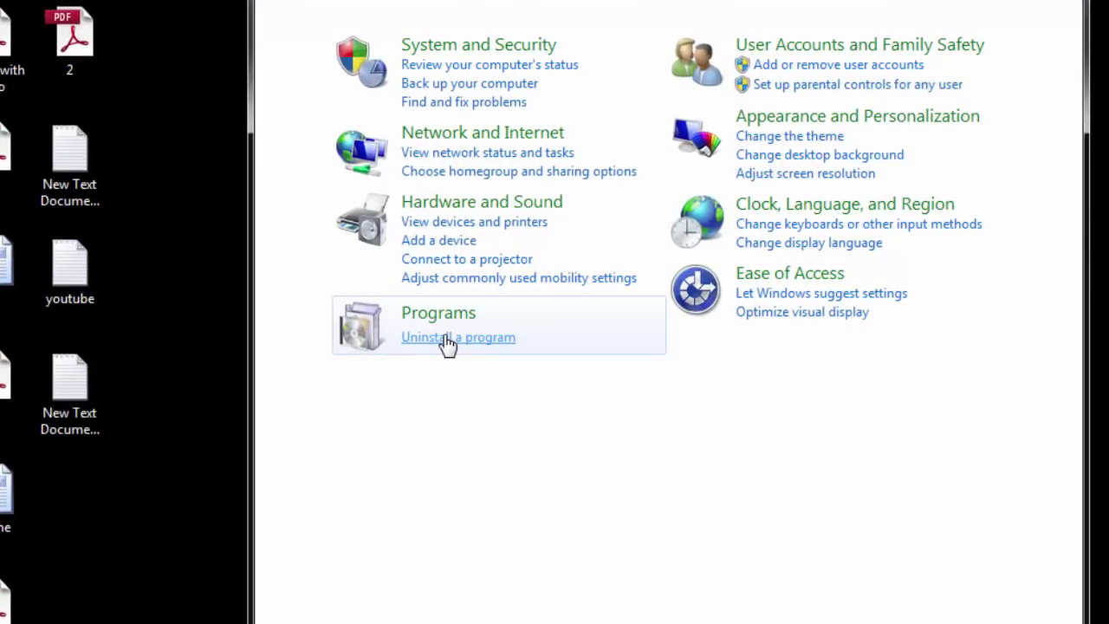
click(447, 339)
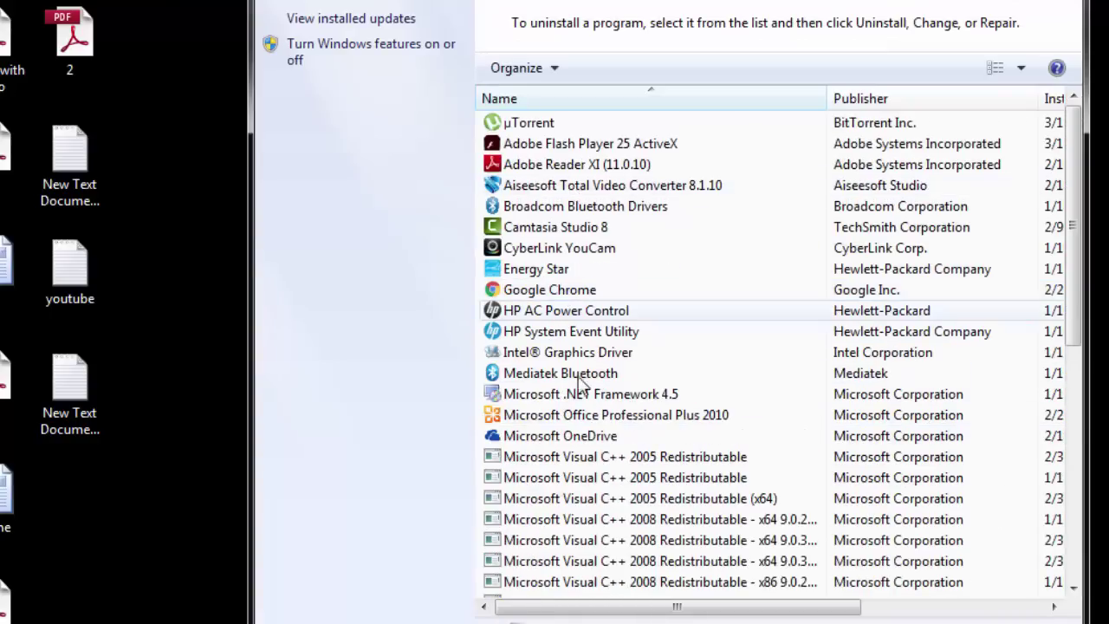
Start uninstalling Google Chrome with the option to also delete browsing data, and dismiss the confirmation dialog without uninstalling.
click(587, 273)
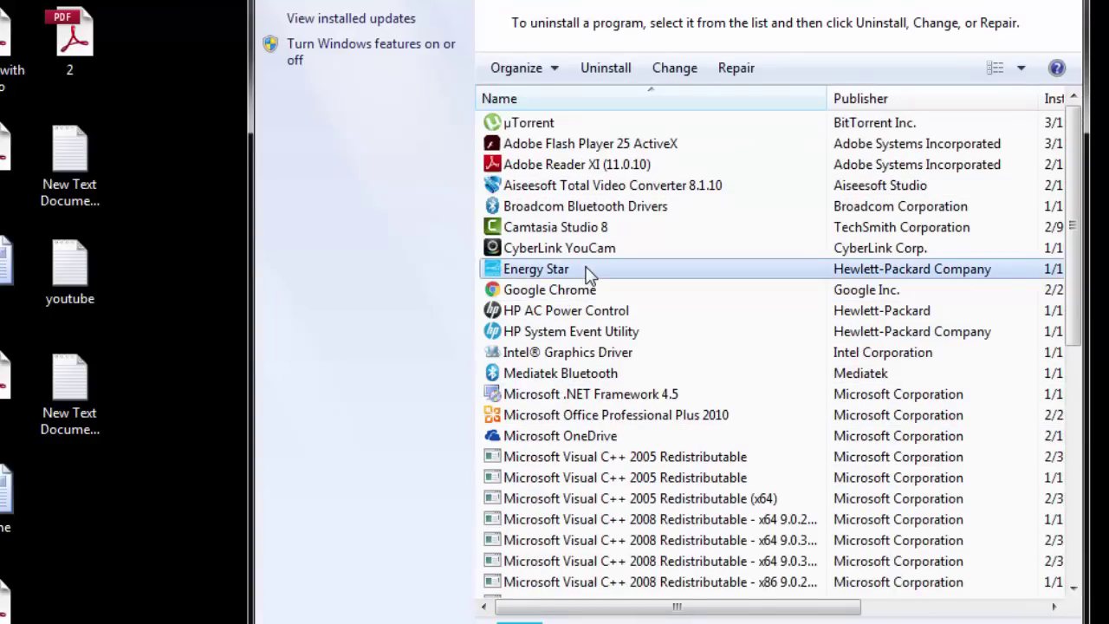
key(Down)
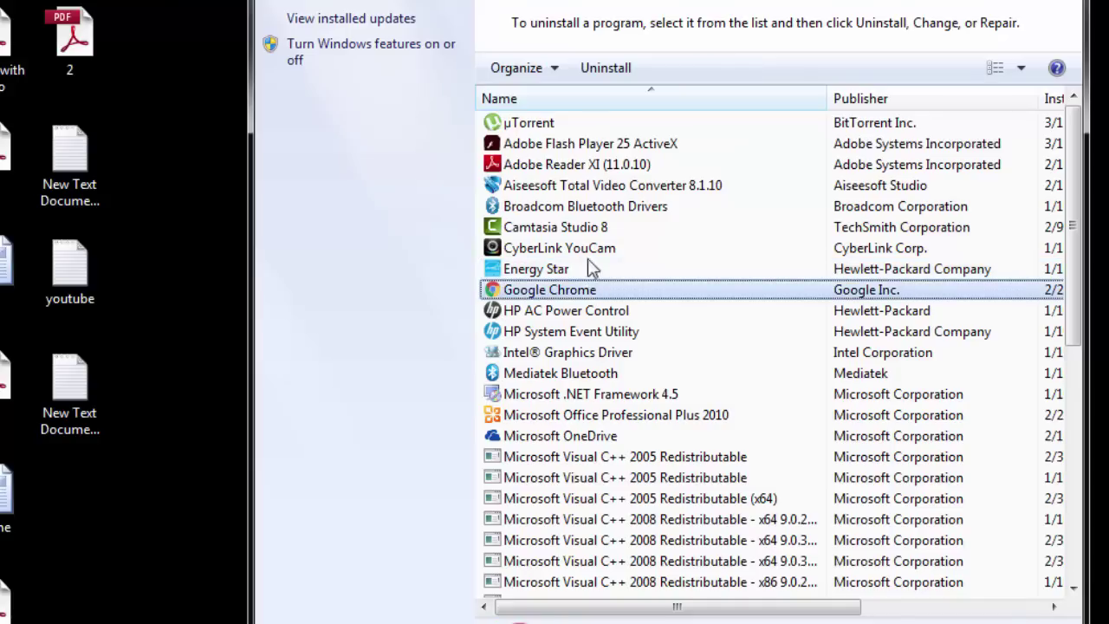
click(605, 73)
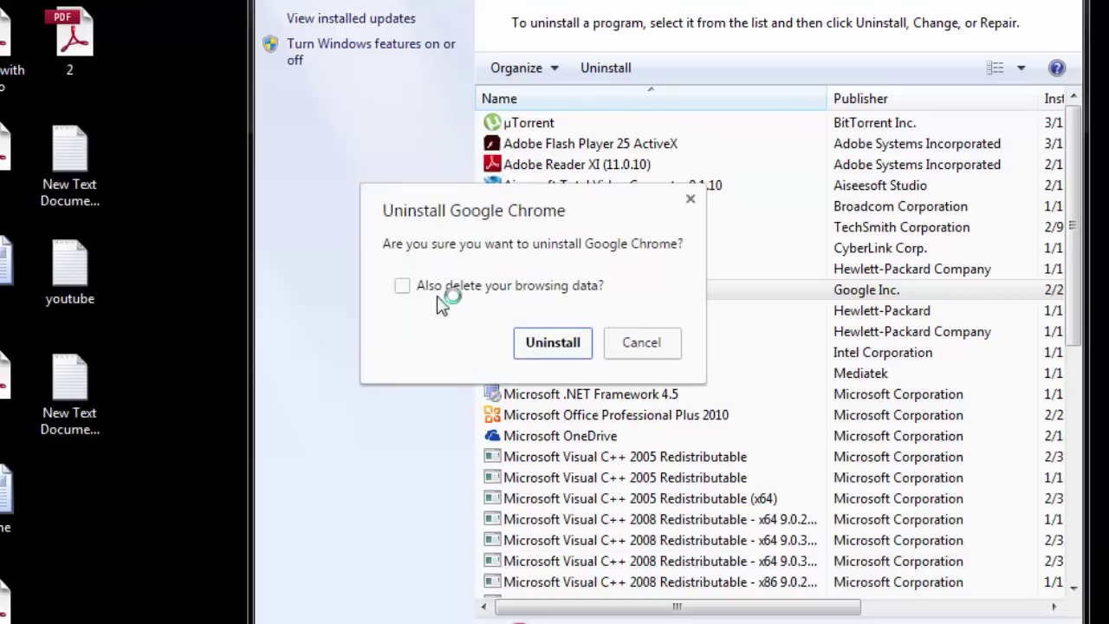
click(402, 287)
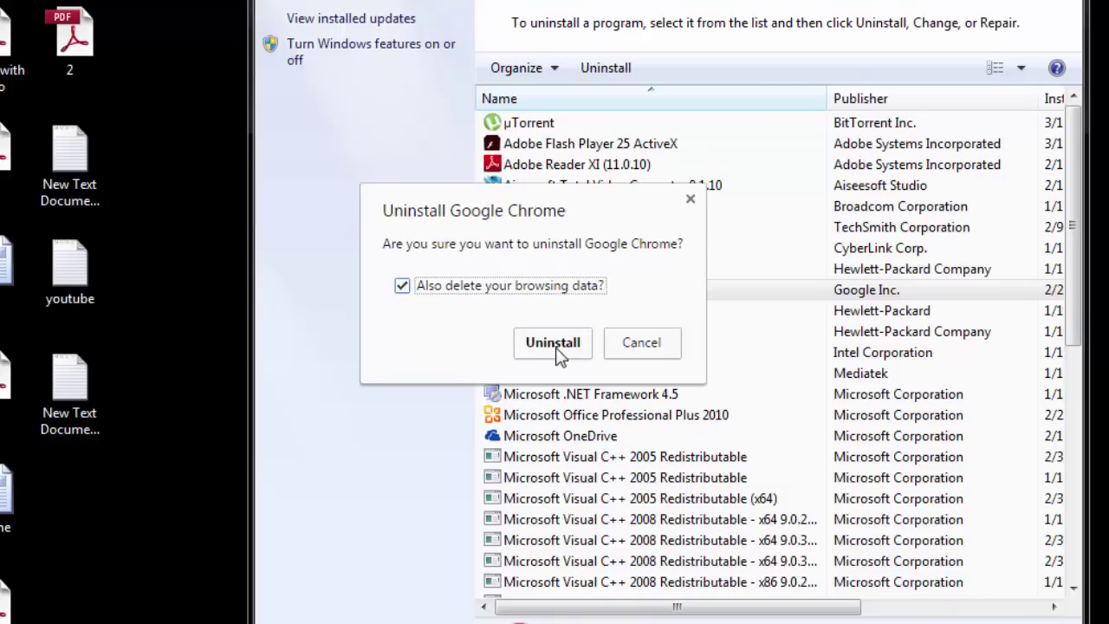
click(691, 200)
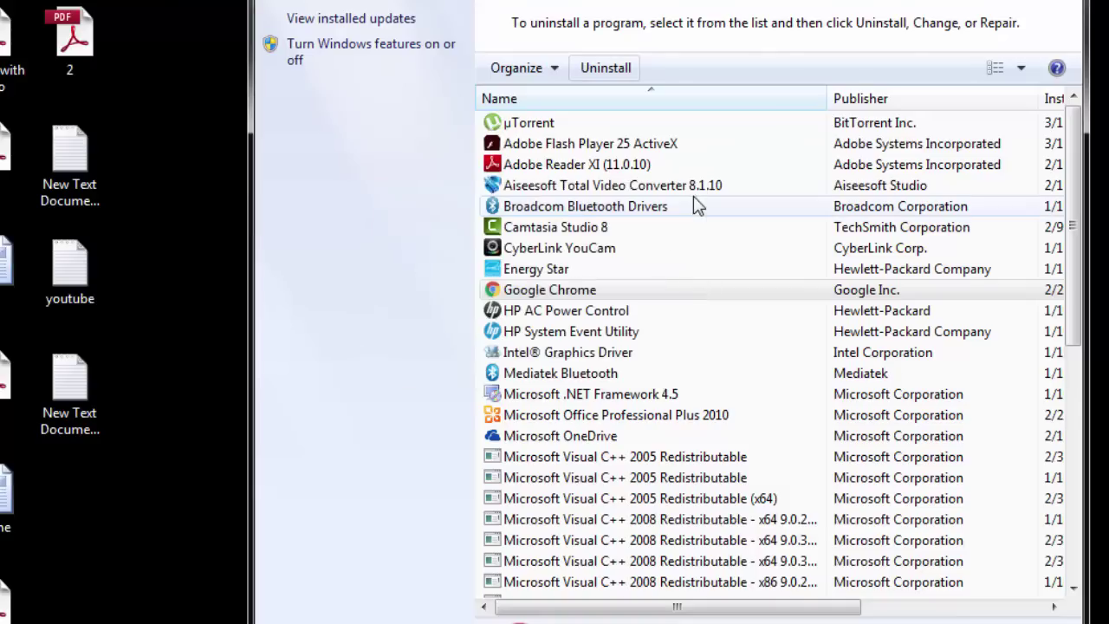